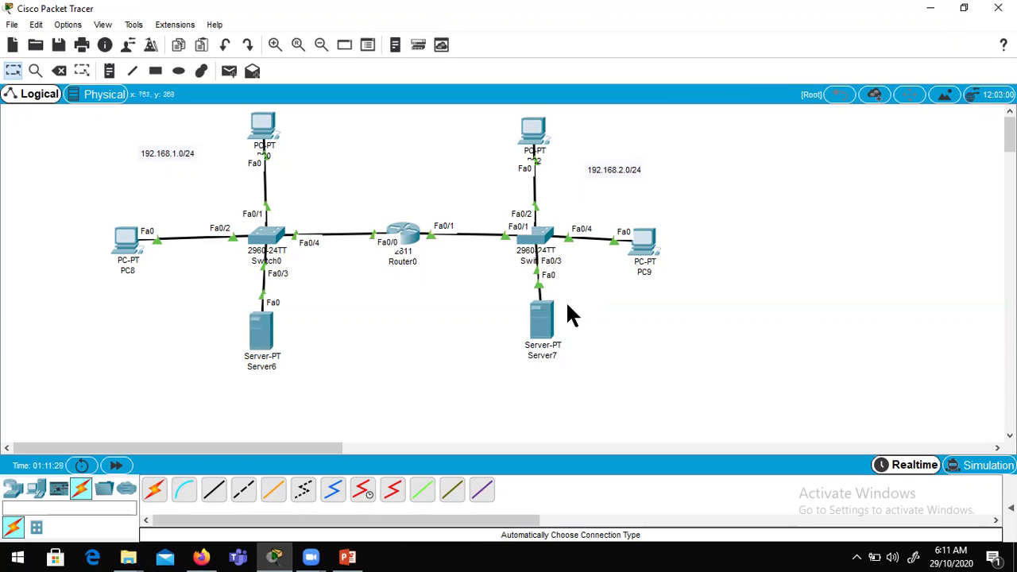
Step: Nudge Server7 slightly lower and rename it 'DNS Server'
left_click_drag(538, 324, 531, 337)
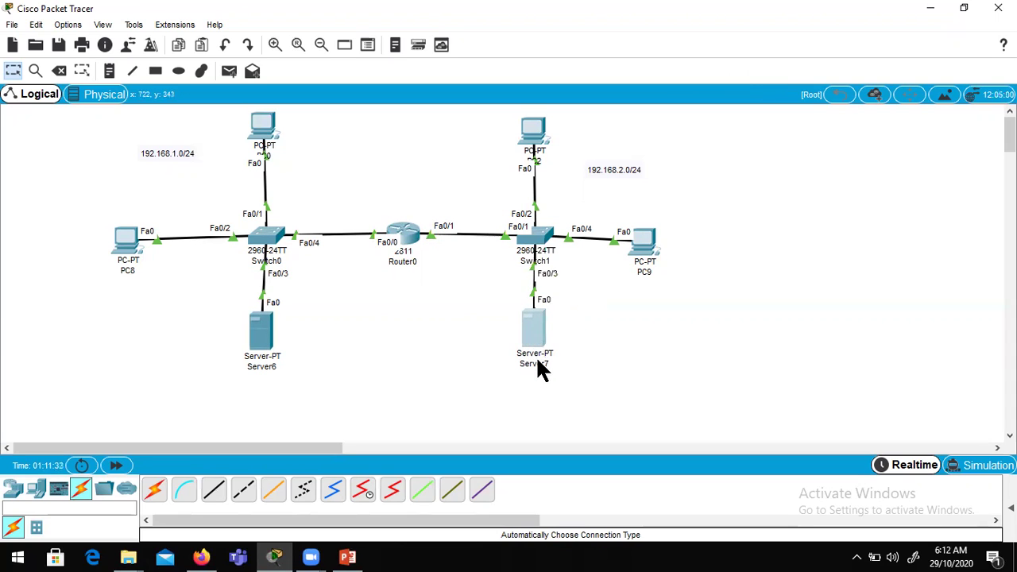
left_click(541, 367)
left_click_drag(558, 364, 526, 364)
type("DNS Serve")
left_click(270, 358)
Step: Rename Server6 to 'gmail.com' and bring up its Desktop applications
left_click(807, 69)
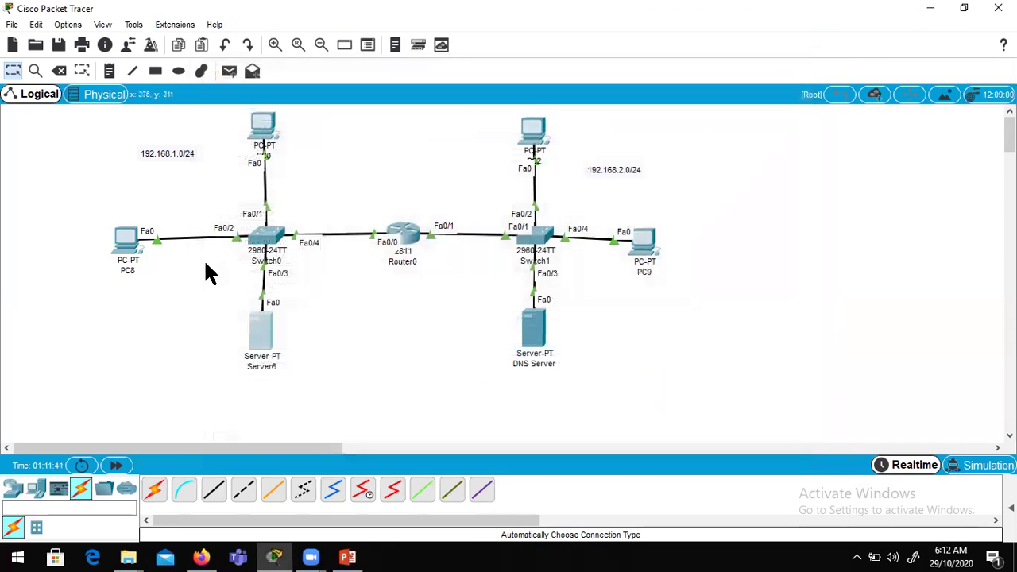
left_click(271, 367)
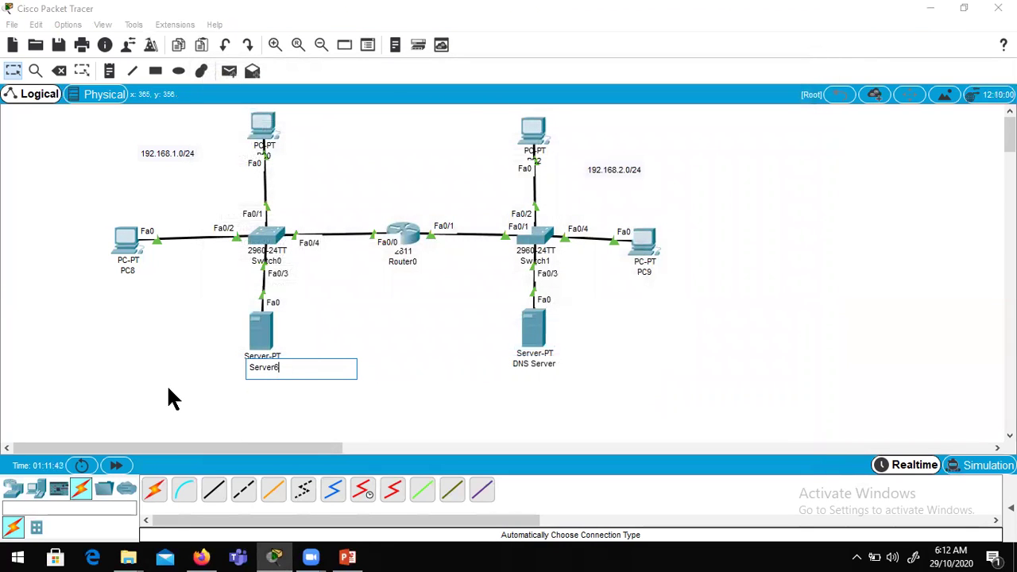
key("BackSpace")
key("BackSpace")
key("BackSpace")
key("BackSpace")
key("BackSpace")
key("BackSpace")
key("BackSpace")
type("gmail.com")
key("Return")
left_click(263, 343)
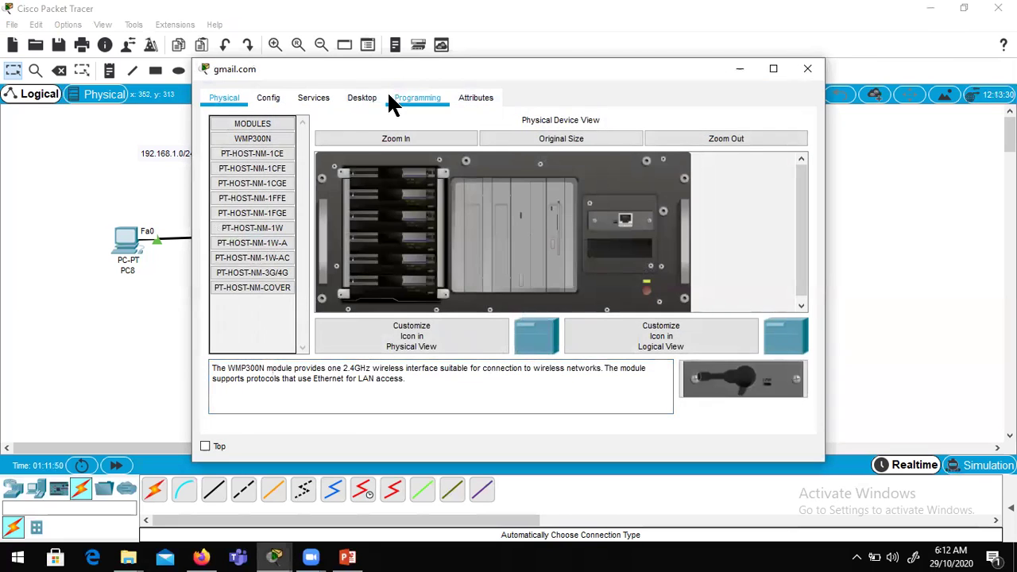
left_click(362, 98)
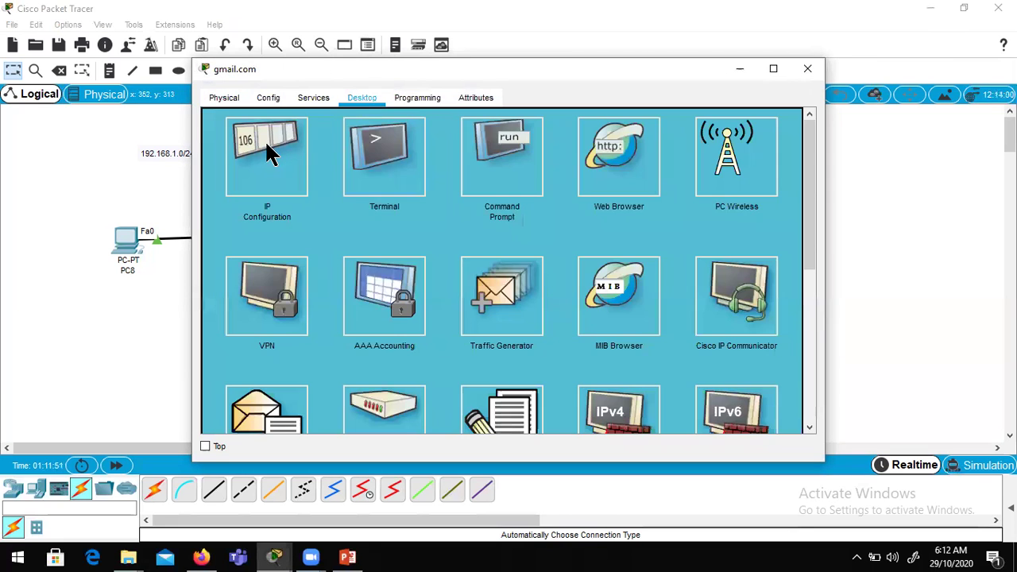
Step: Give the gmail.com server IP 192.168.1.4, mask 255.255.255.0 and gateway 192.168.1.1
left_click(266, 147)
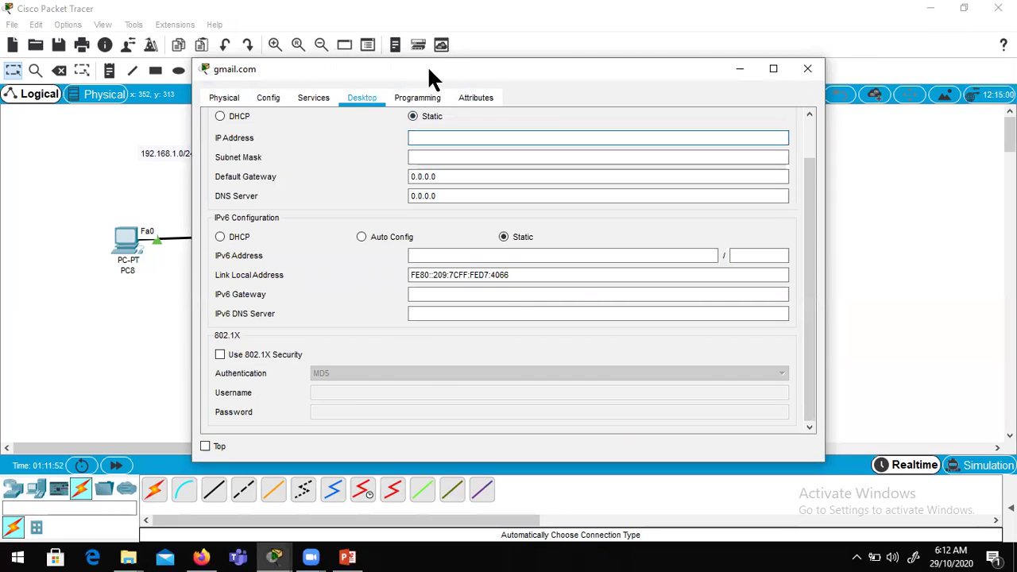
left_click_drag(416, 64, 592, 79)
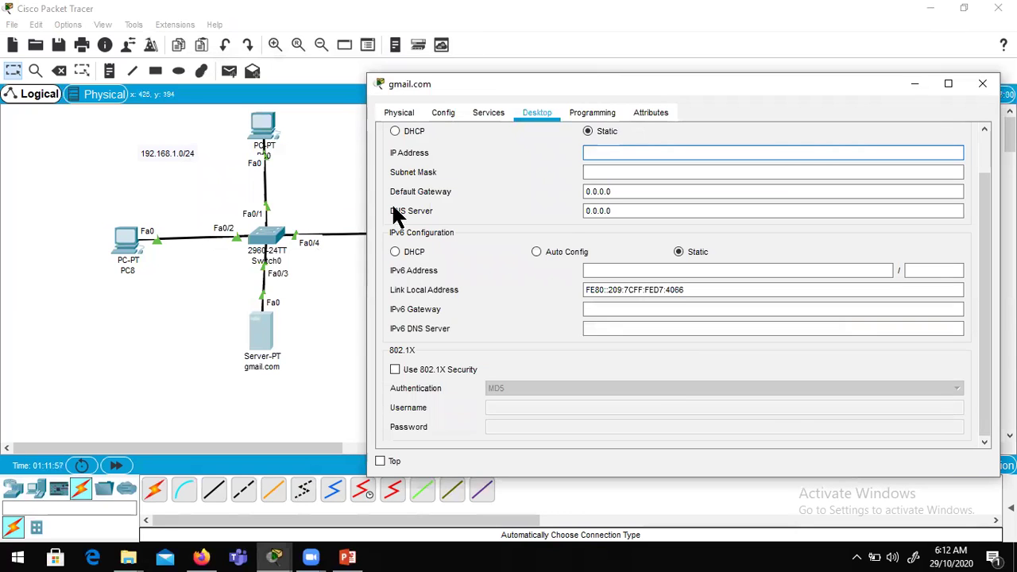
left_click(625, 152)
type("19")
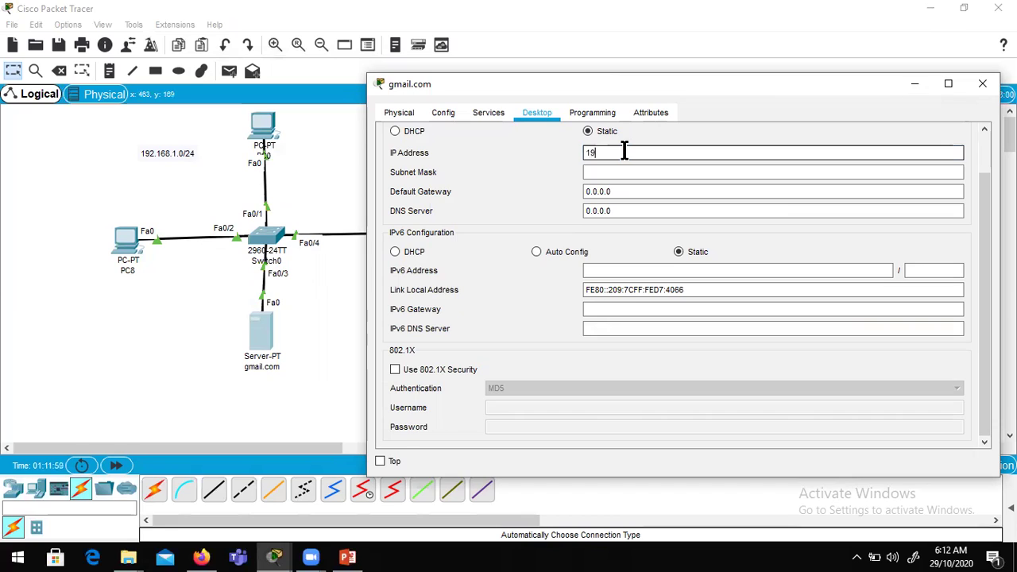
type("2.168.1.4")
left_click(613, 173)
key("Tab")
type("192.168.")
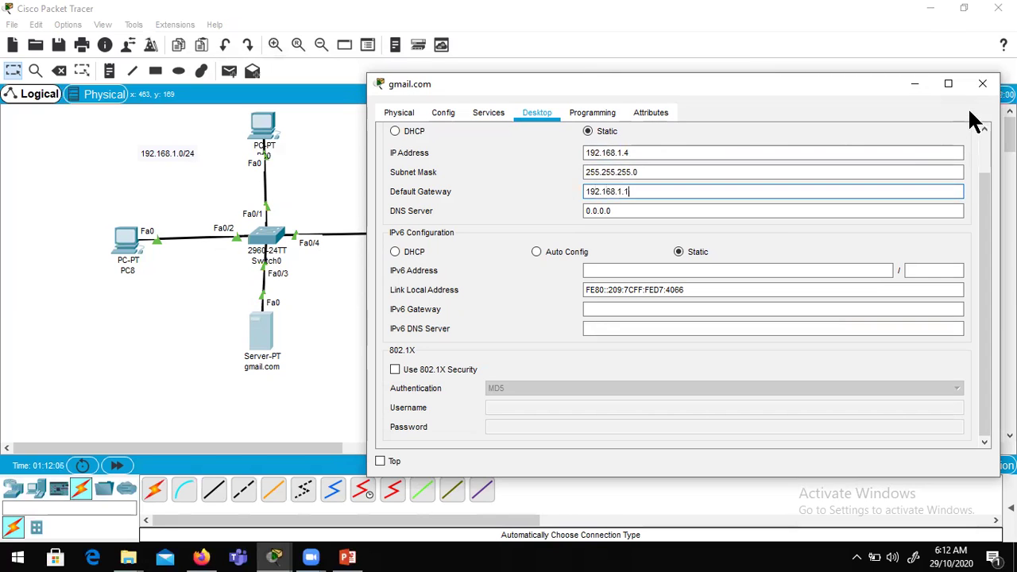
left_click(983, 84)
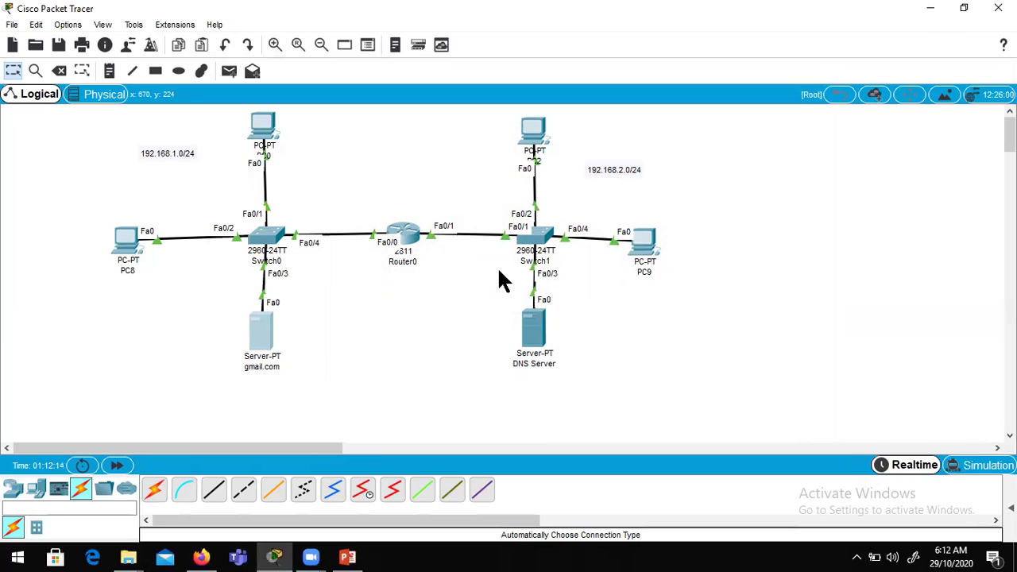
Step: Set the DNS Server's IP to 192.168.2.10, mask 255.255.255.0, gateway 192.168.2.1
left_click(538, 321)
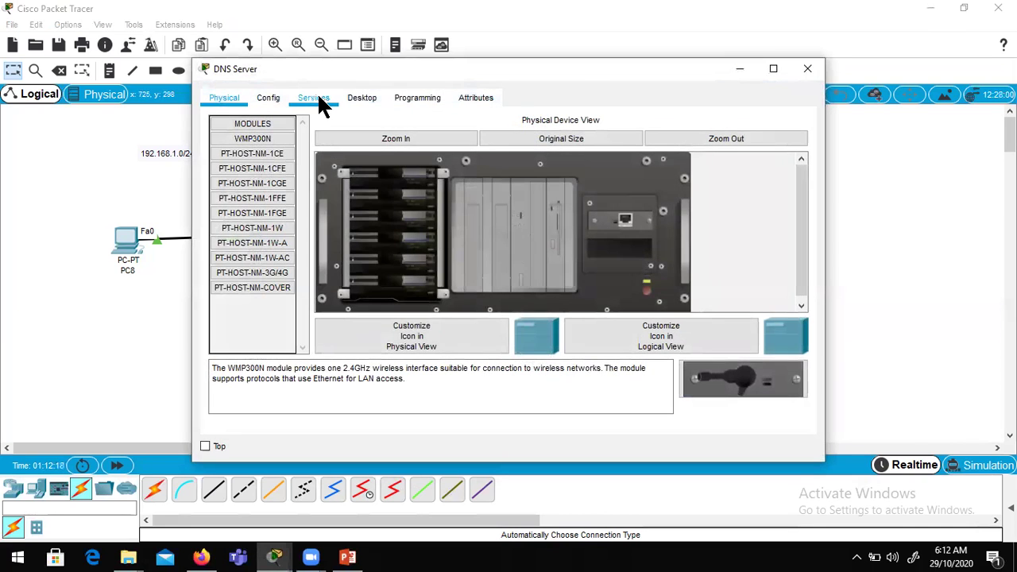
left_click(318, 99)
left_click(378, 95)
left_click(271, 163)
left_click(449, 137)
type("192.168.2.")
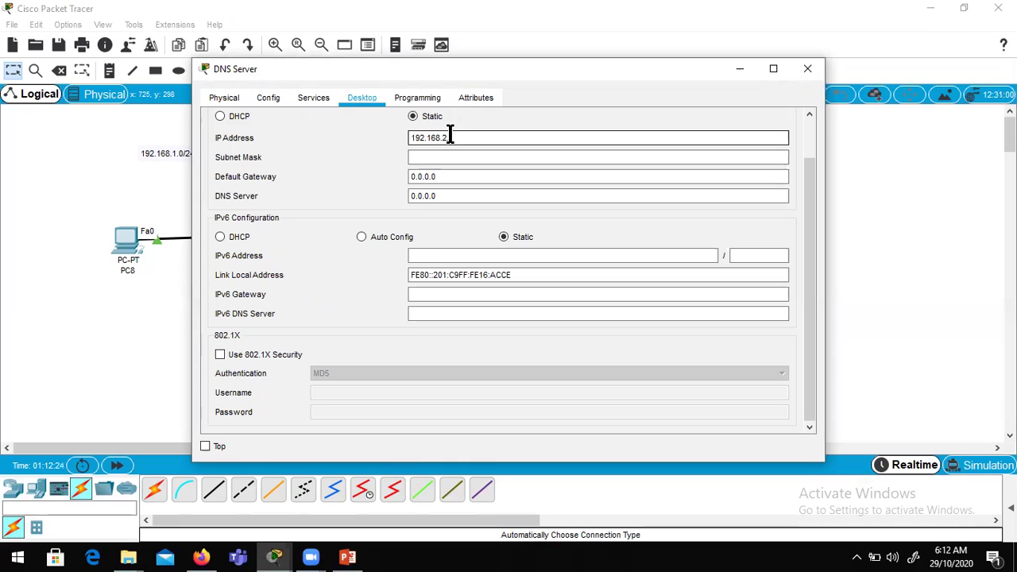
type("10")
left_click(447, 156)
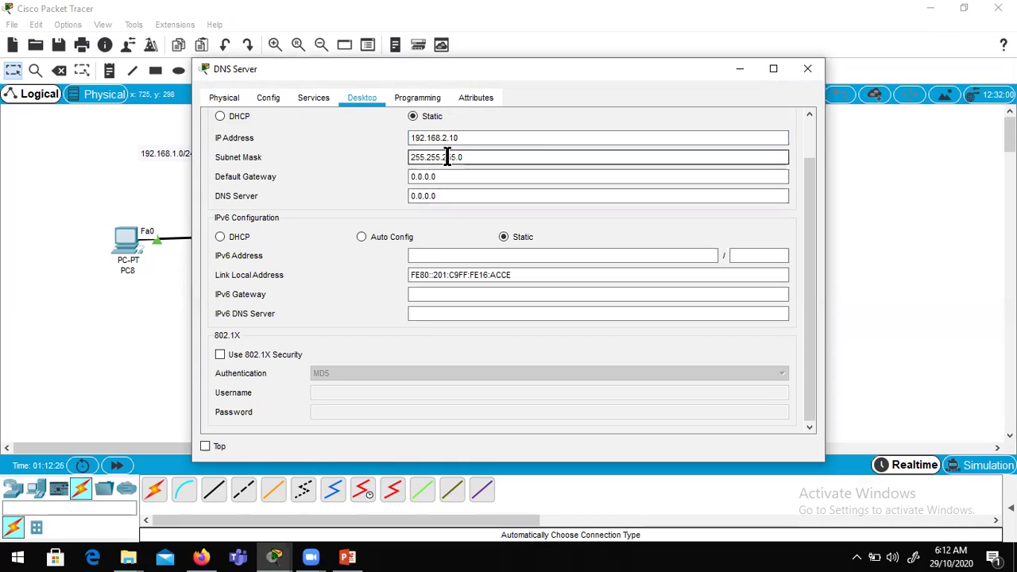
left_click_drag(442, 175, 302, 208)
type("192.168.2.1")
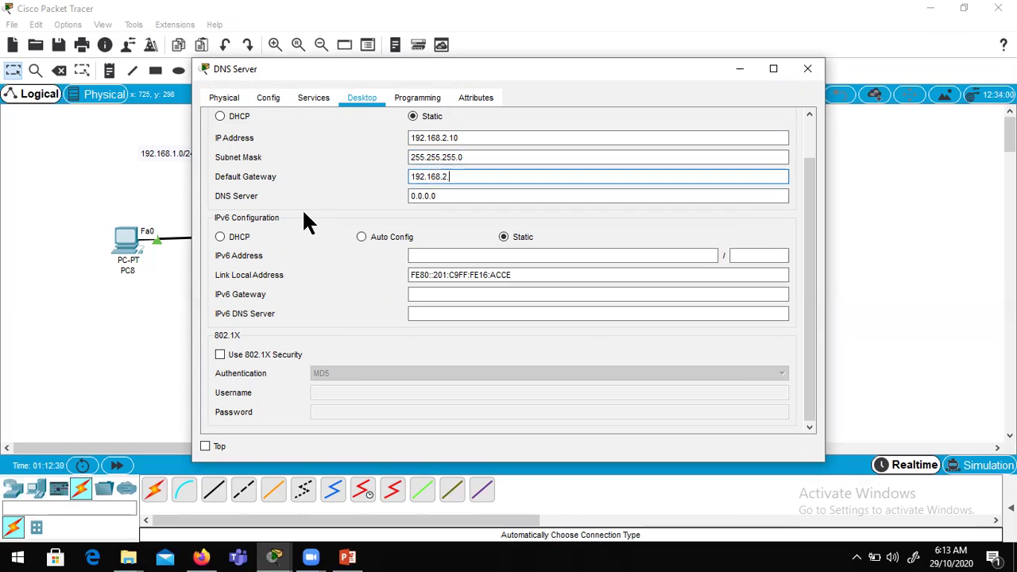
left_click(808, 70)
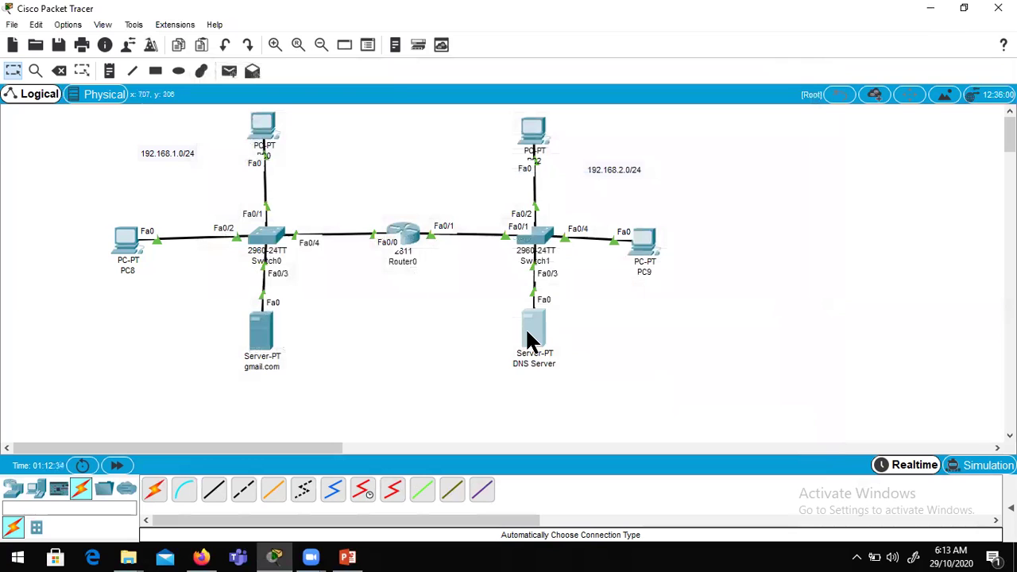
Step: Set the gmail.com server's email service domain name to gmail.com
left_click(530, 340)
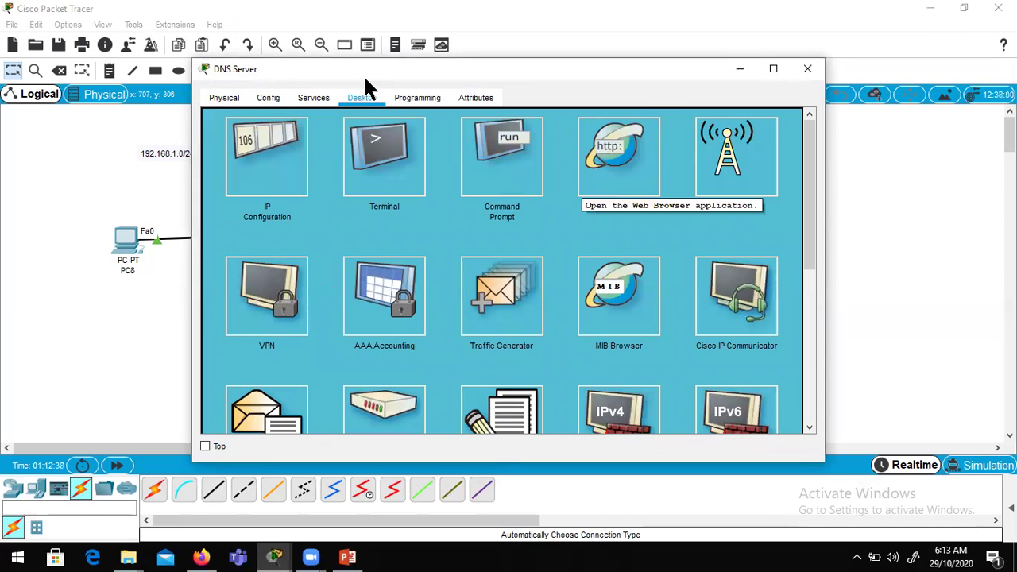
left_click(318, 98)
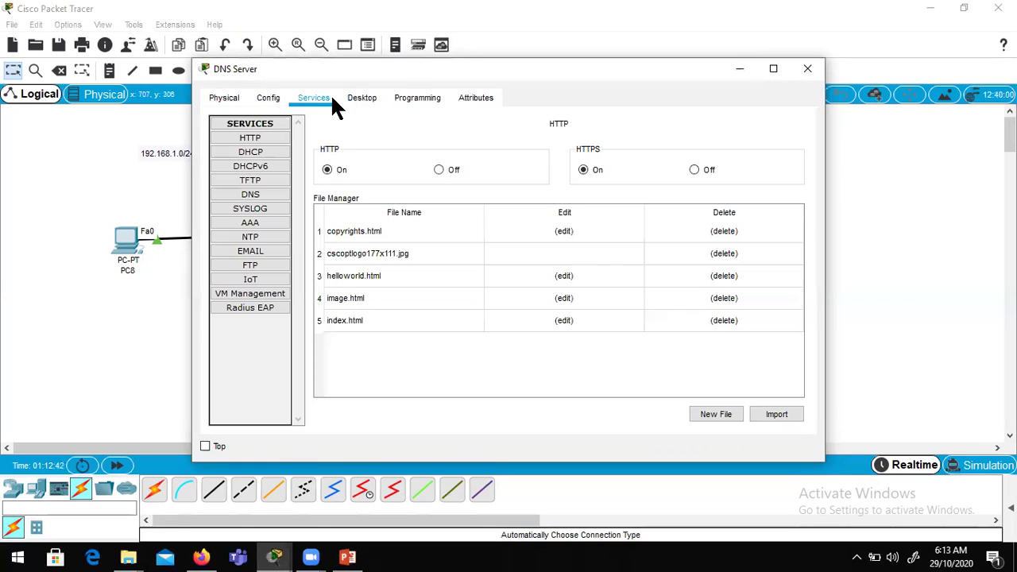
left_click(808, 71)
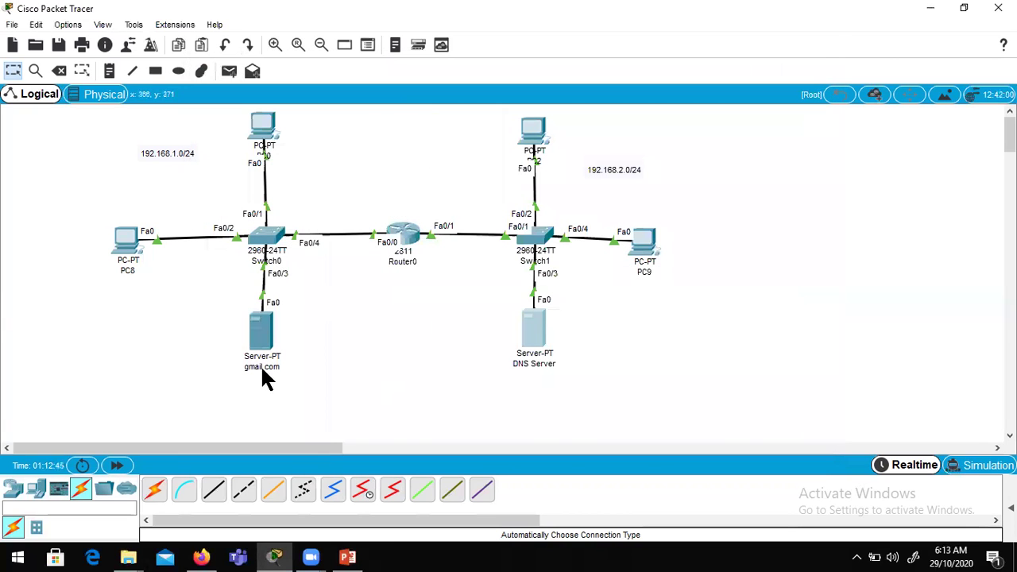
left_click(262, 329)
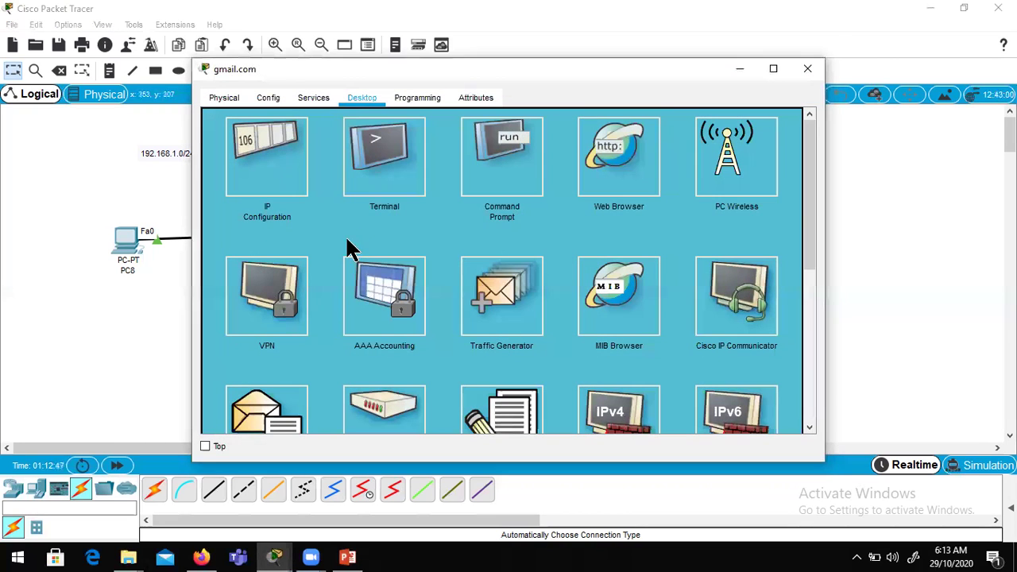
left_click(316, 96)
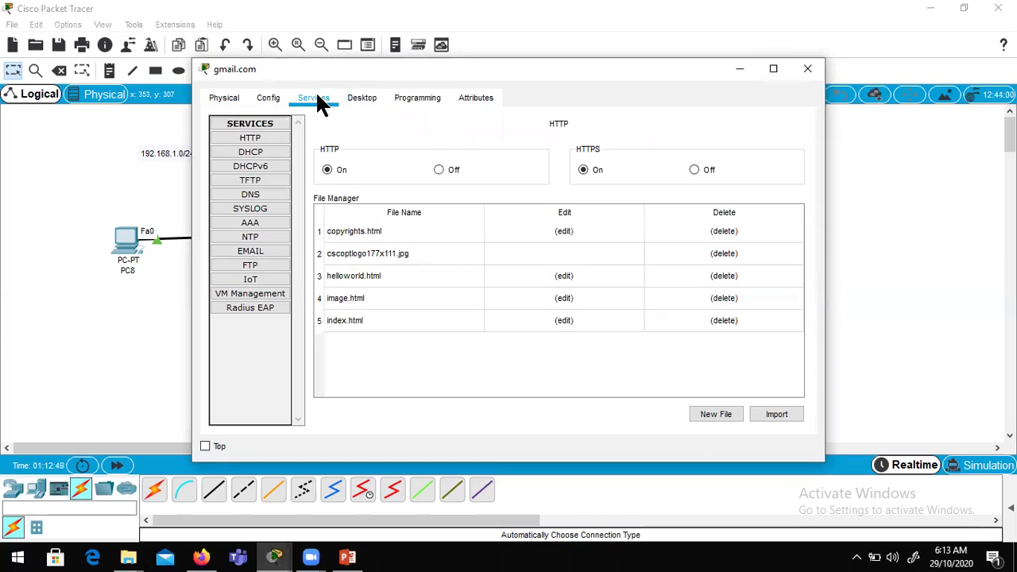
left_click(265, 253)
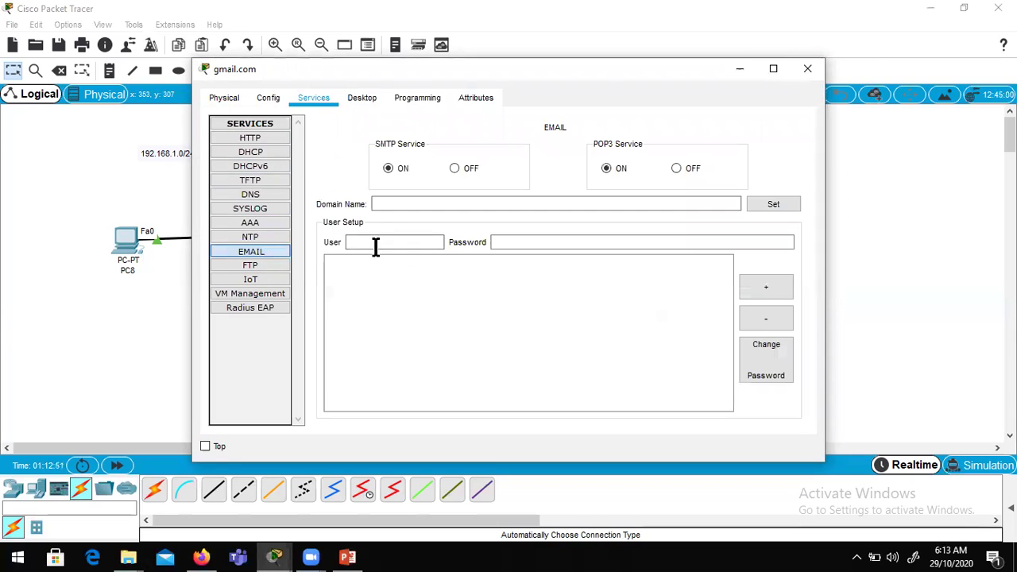
left_click(394, 203)
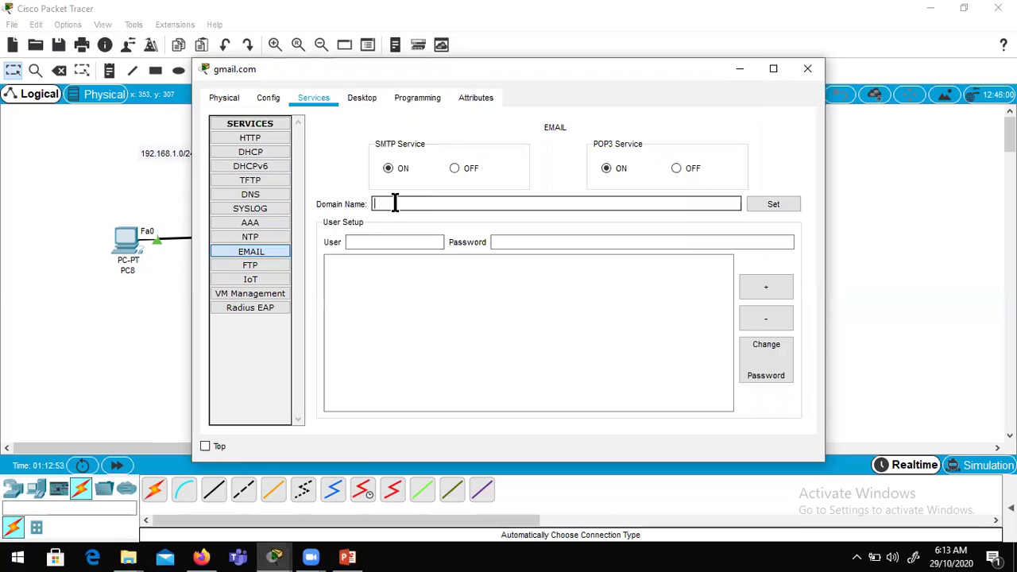
type("gmail.com")
left_click(772, 205)
Step: Add two mail user accounts with their passwords to the gmail.com server
left_click(402, 243)
type("alice")
left_click(523, 244)
type("123")
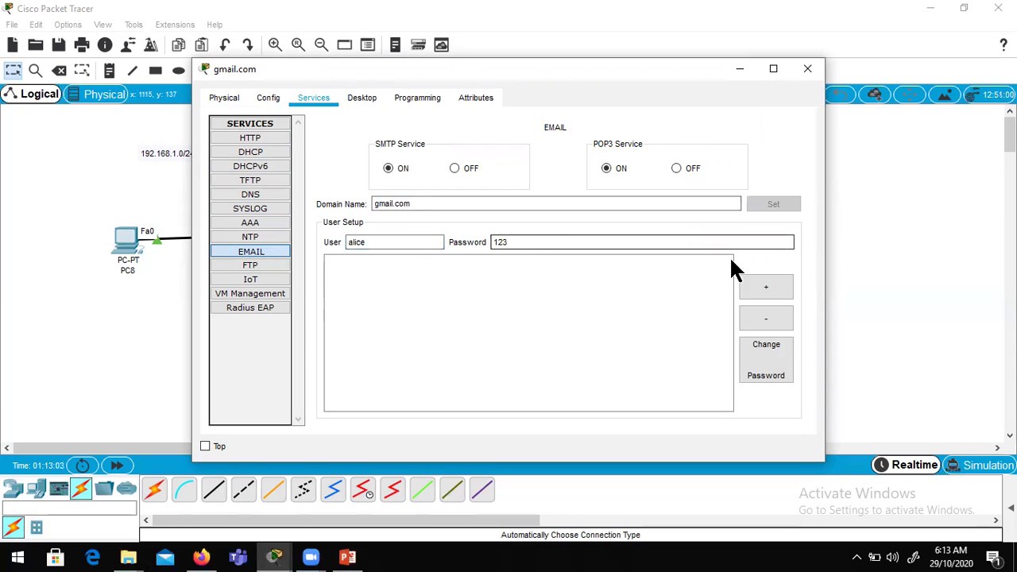
left_click(758, 284)
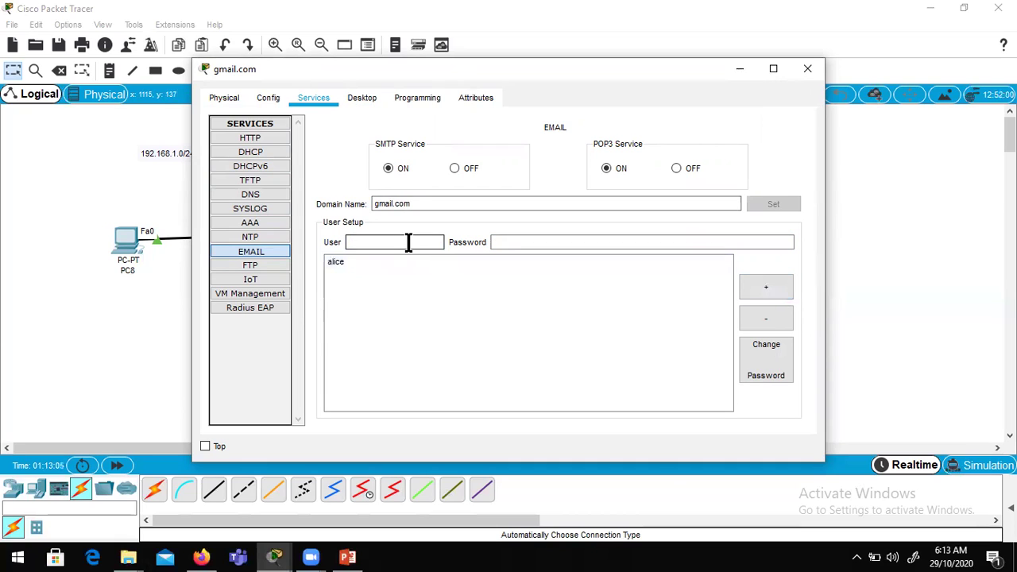
key("Tab")
type("1234")
left_click(754, 287)
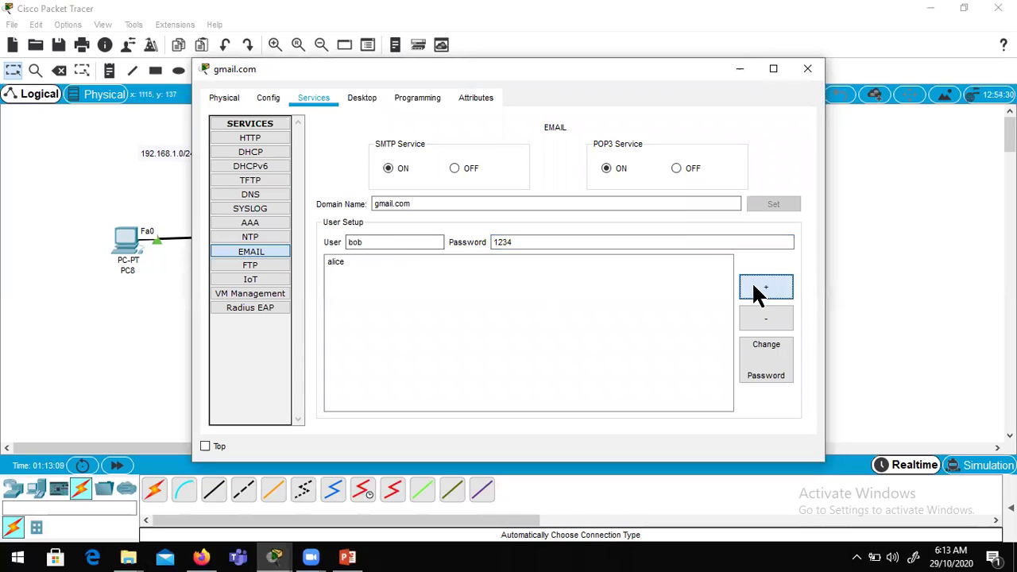
left_click(804, 71)
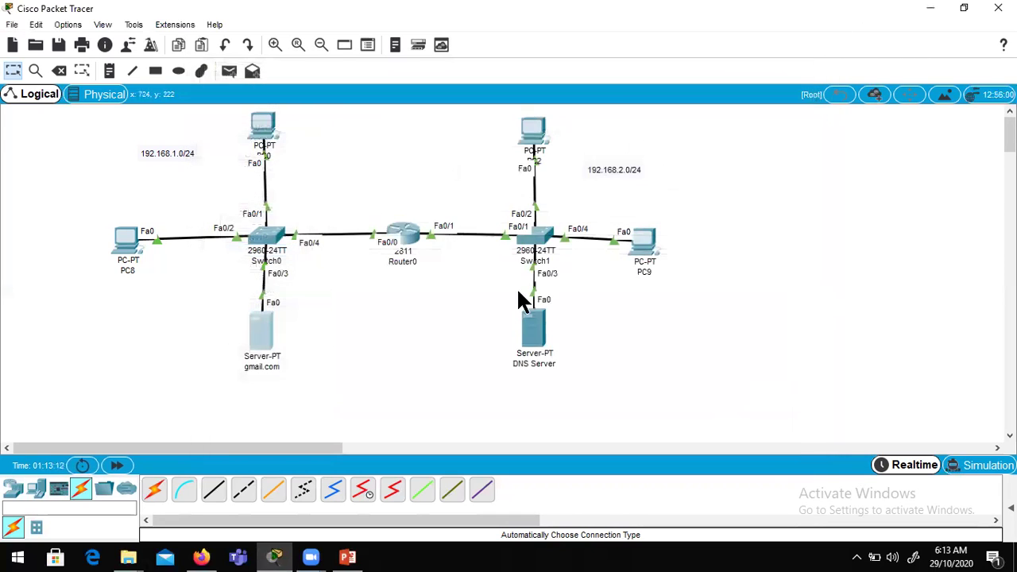
Step: Add a DNS A record mapping gmail.com to 192.168.1.4 on the DNS Server
left_click(534, 341)
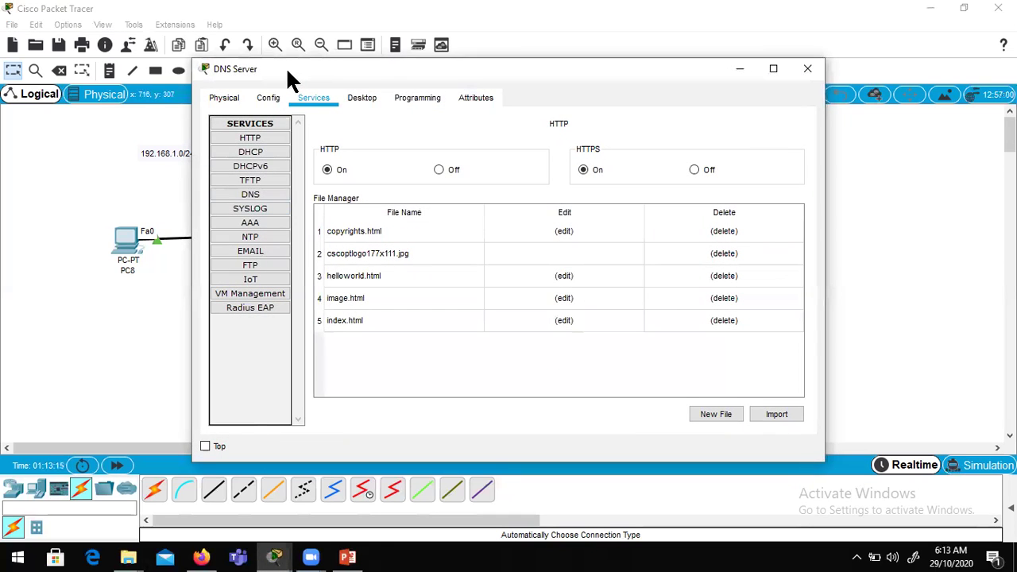
left_click_drag(308, 78, 429, 82)
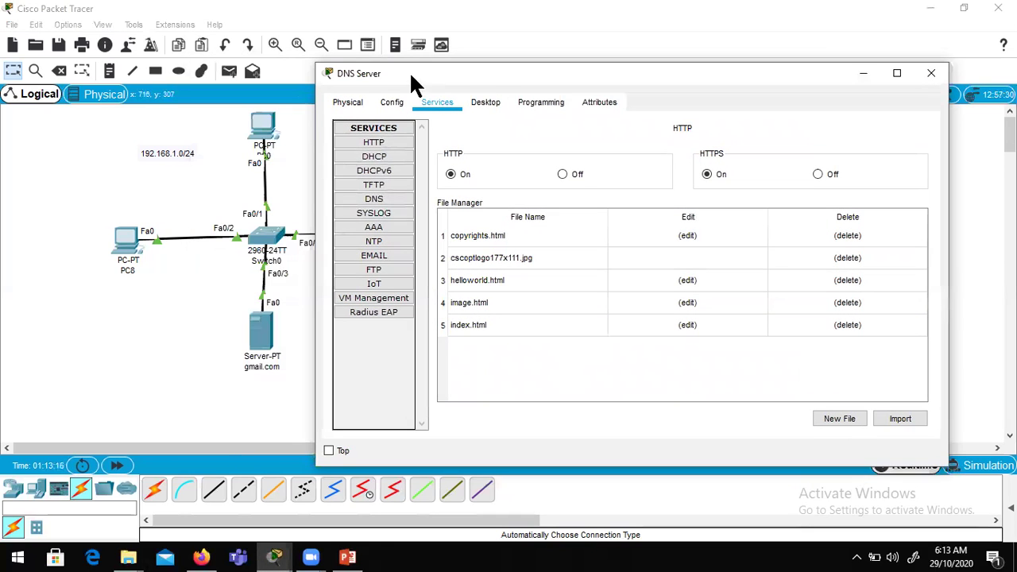
left_click(390, 204)
left_click(604, 196)
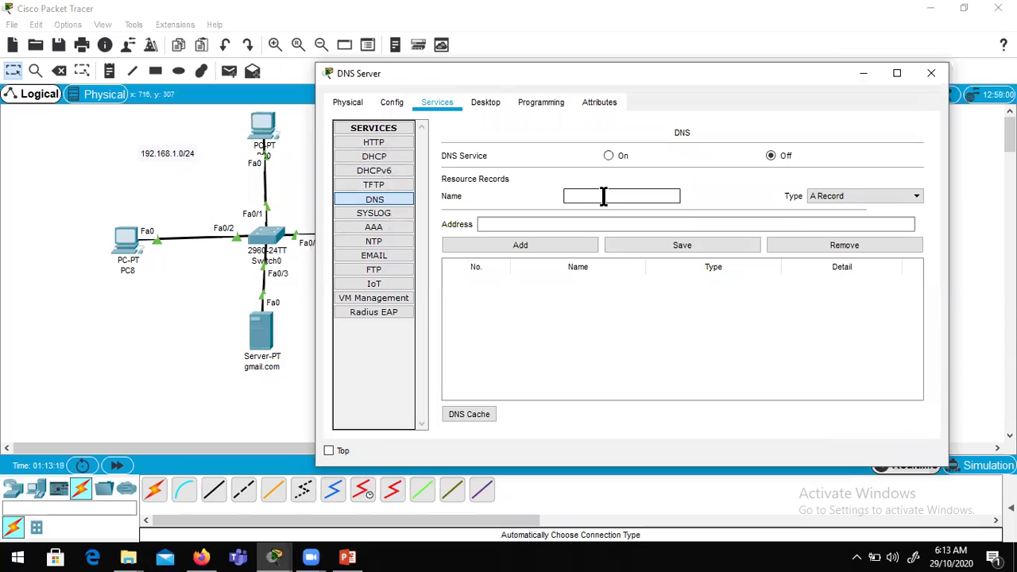
type("mu")
key("BackSpace")
key("BackSpace")
type("gmail.com")
left_click(579, 224)
type("192.168")
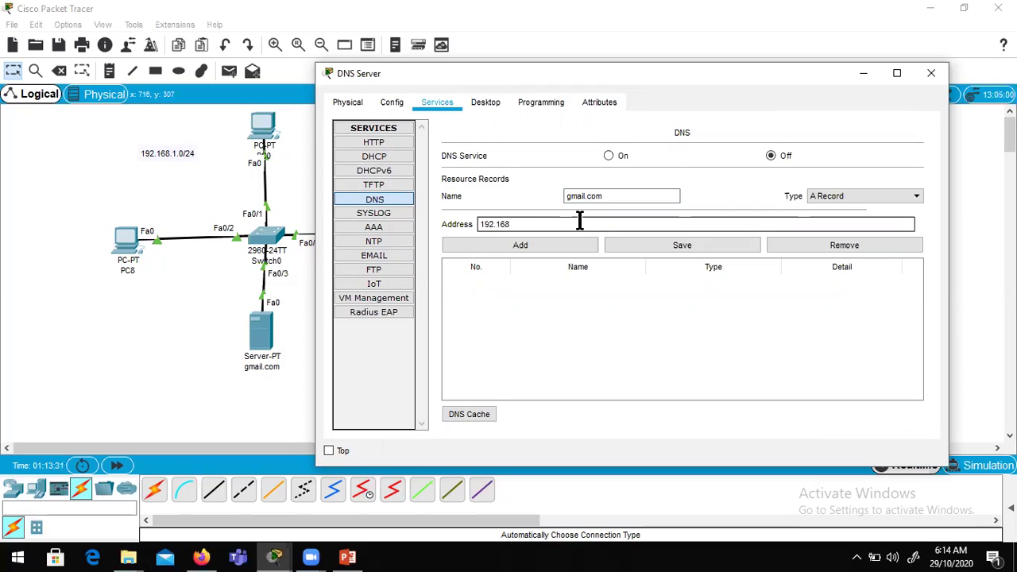
type(".1.4")
left_click(544, 242)
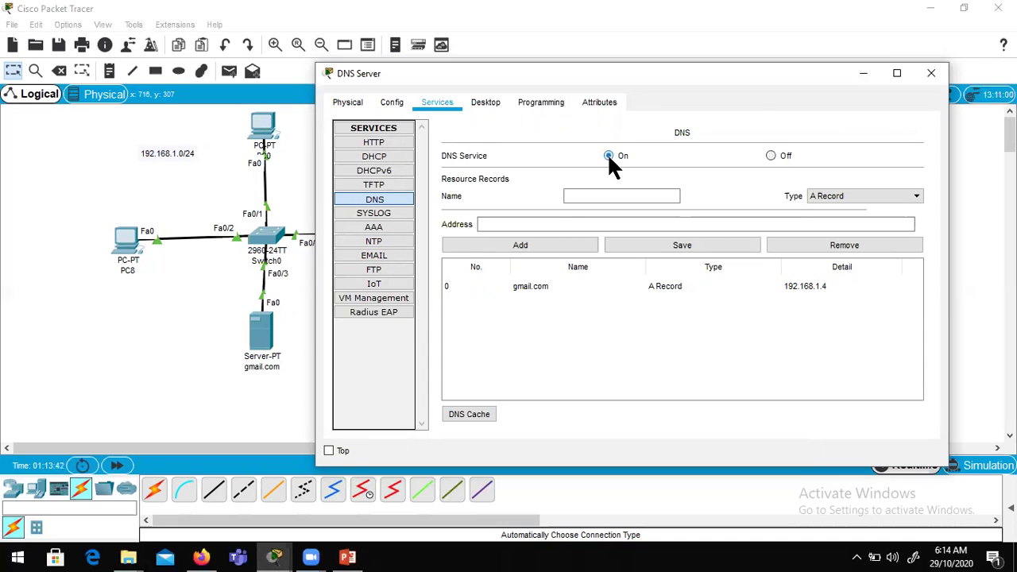
Step: Set the DNS Server's own DNS server address to 192.168.2.10
left_click(480, 102)
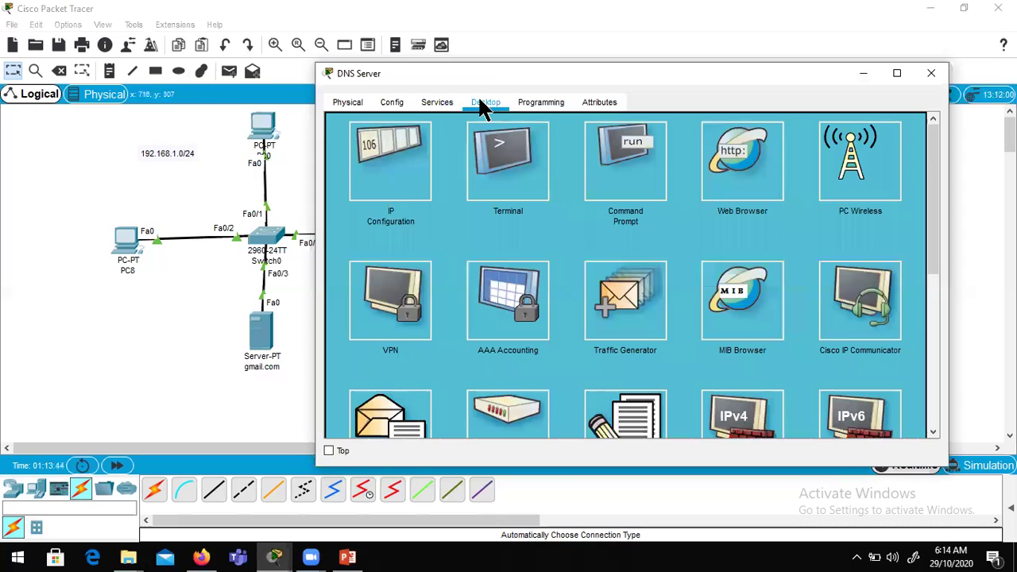
left_click(401, 195)
left_click(569, 200)
left_click_drag(569, 200, 362, 246)
type("192.168.2.10")
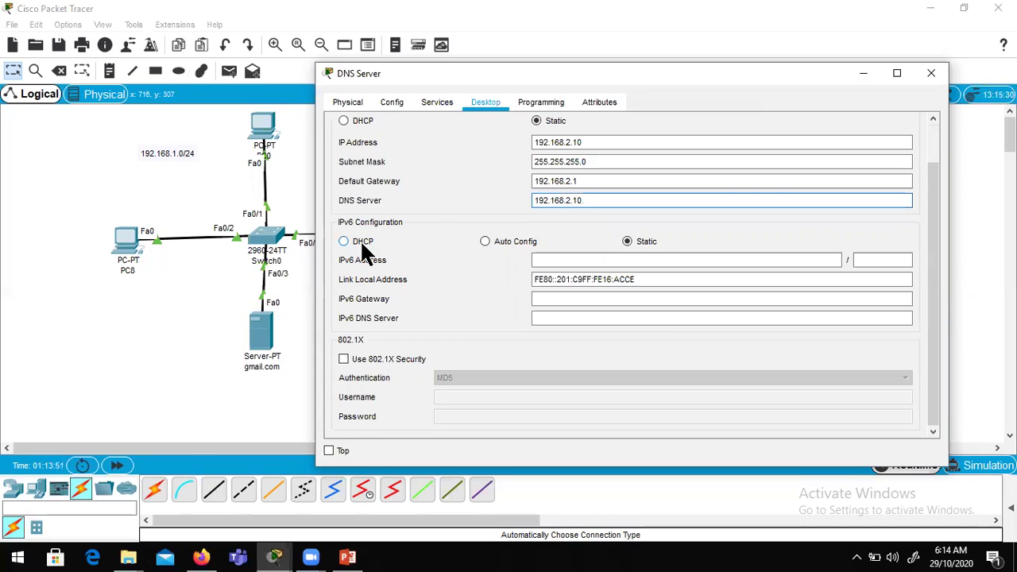
key("ctrl+a")
key("ctrl+c")
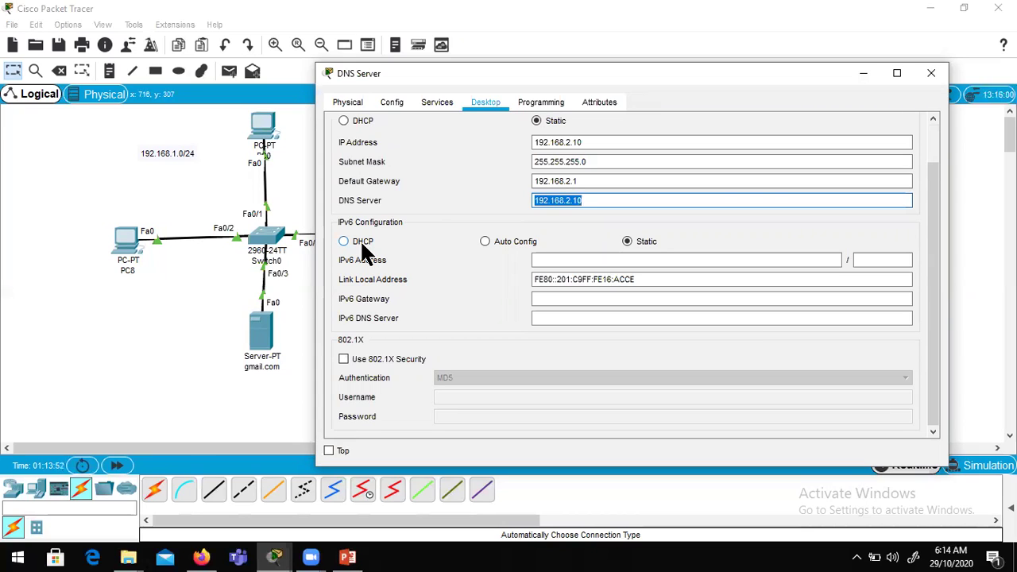
left_click(931, 73)
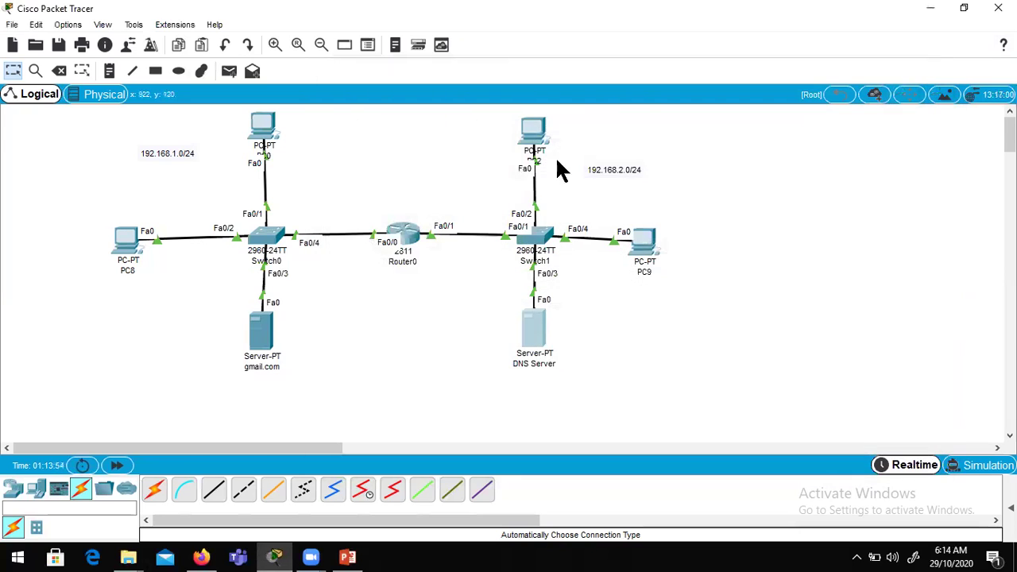
Step: Set PC9 and PC2 to use 192.168.2.10 as their DNS server
left_click(639, 242)
left_click(275, 132)
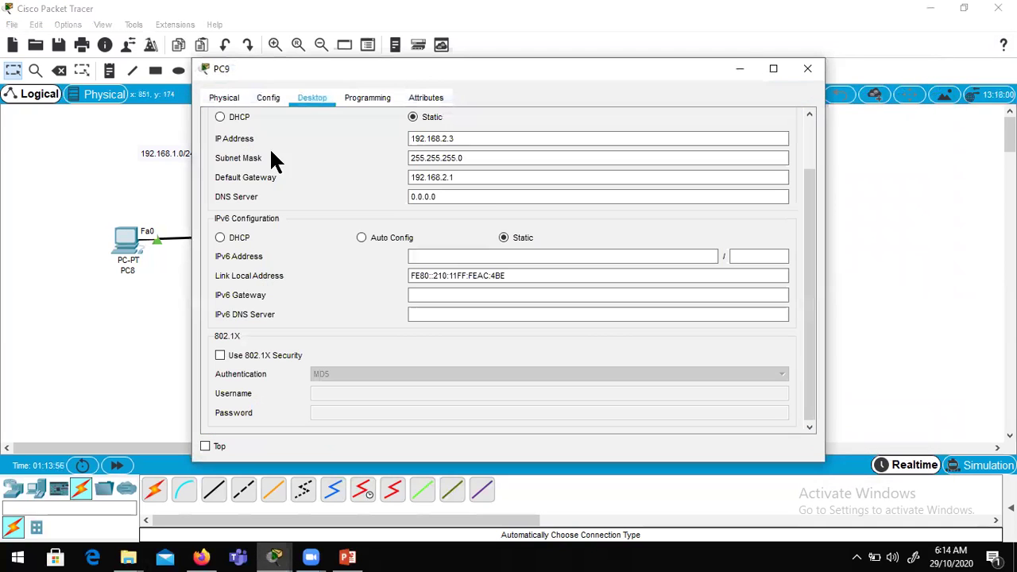
left_click(458, 198)
key("ctrl+a")
type("192.168.2.10")
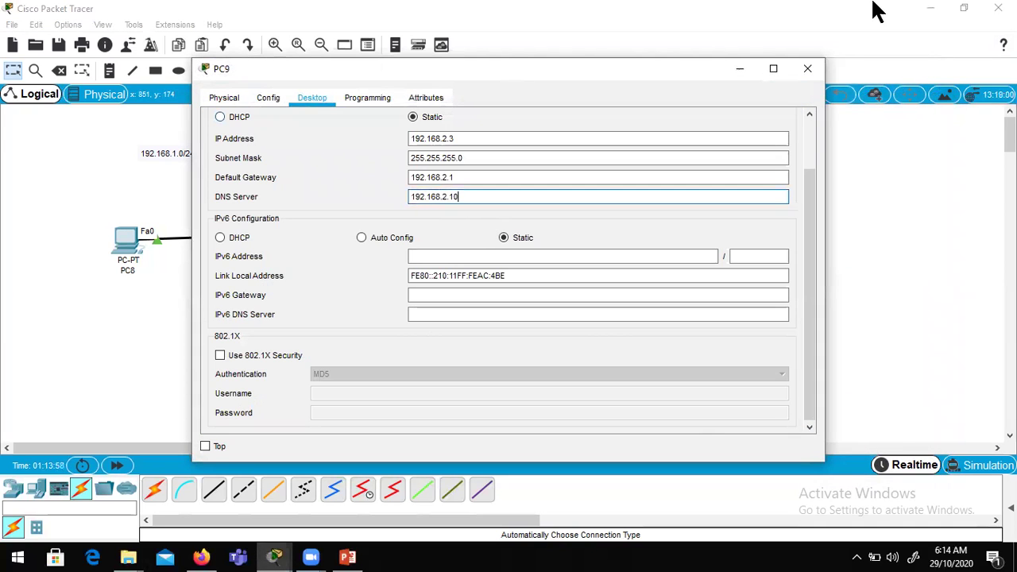
left_click(808, 69)
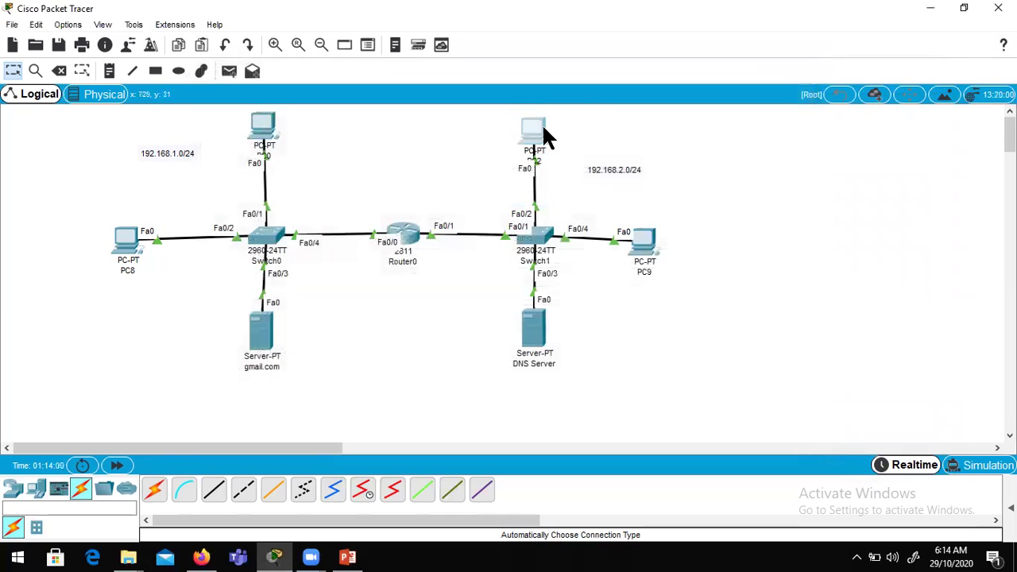
left_click(544, 131)
left_click(292, 146)
left_click(460, 199)
key("ctrl+a")
type("192.168.2.10")
left_click(808, 69)
Step: Set PC0 and PC8 to use 192.168.2.10 as their DNS server
left_click(261, 131)
left_click(256, 156)
left_click(476, 197)
key("ctrl+a")
type("192.168.2.10")
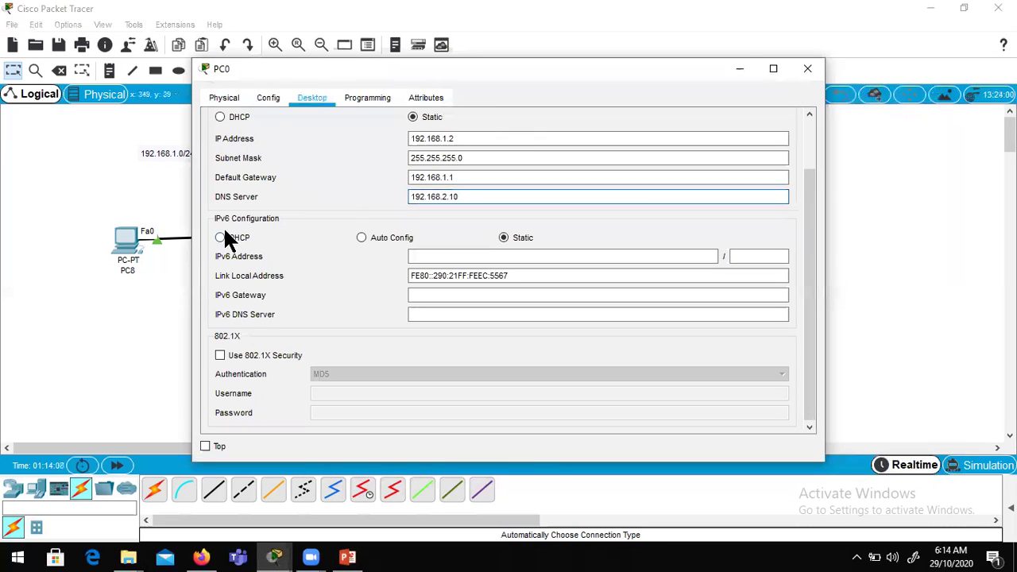
left_click(808, 69)
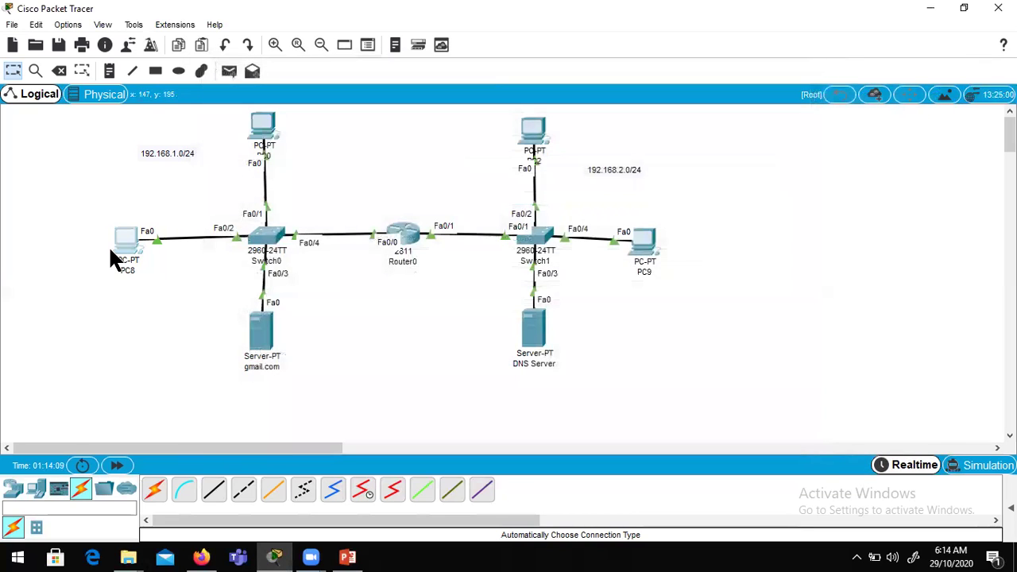
left_click(111, 247)
left_click(270, 155)
left_click(413, 197)
key("ctrl+a")
key("ctrl+v")
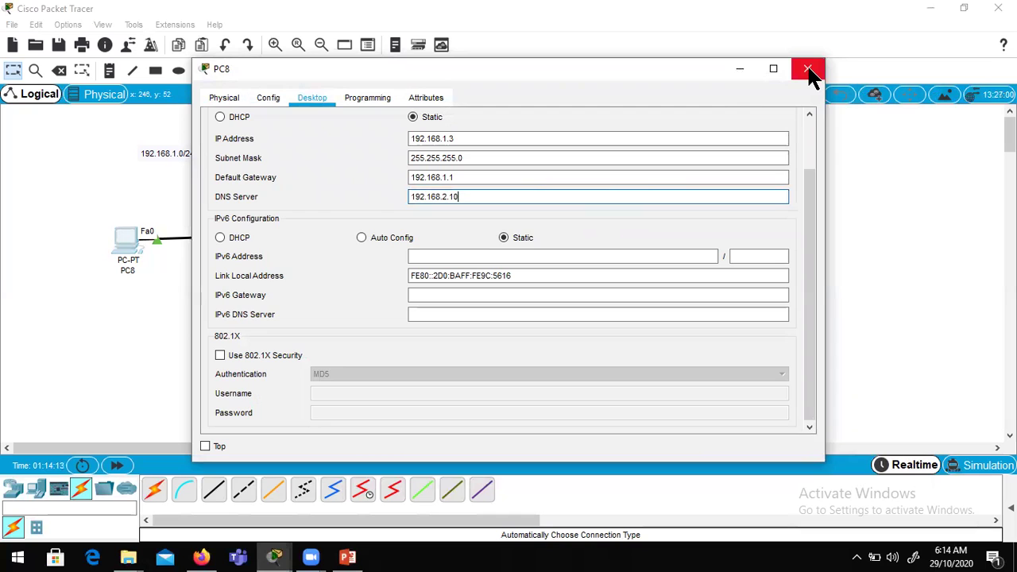
left_click(808, 69)
Step: Select the gmail.com server's existing DNS server address for replacement
left_click(270, 326)
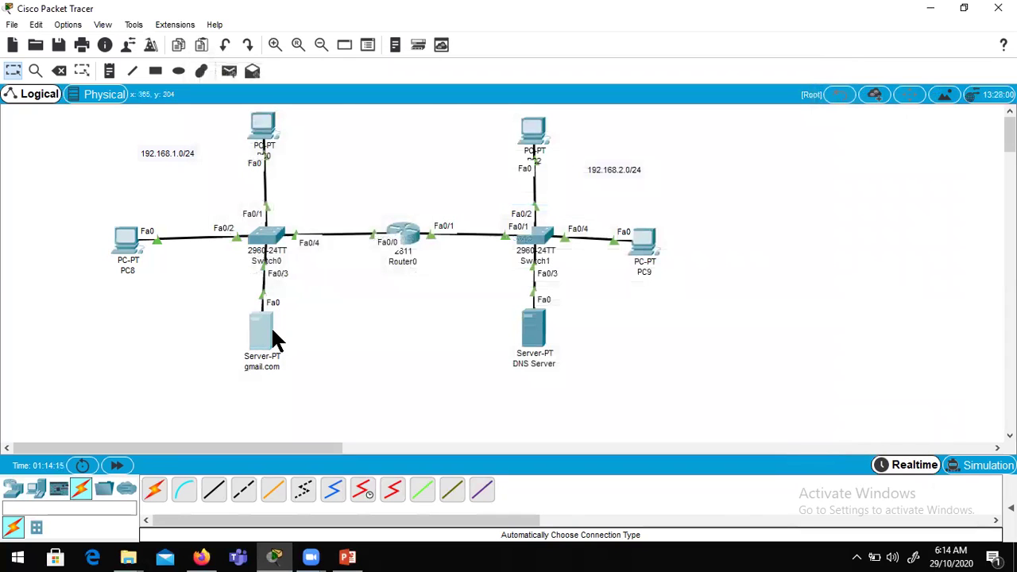
left_click(354, 97)
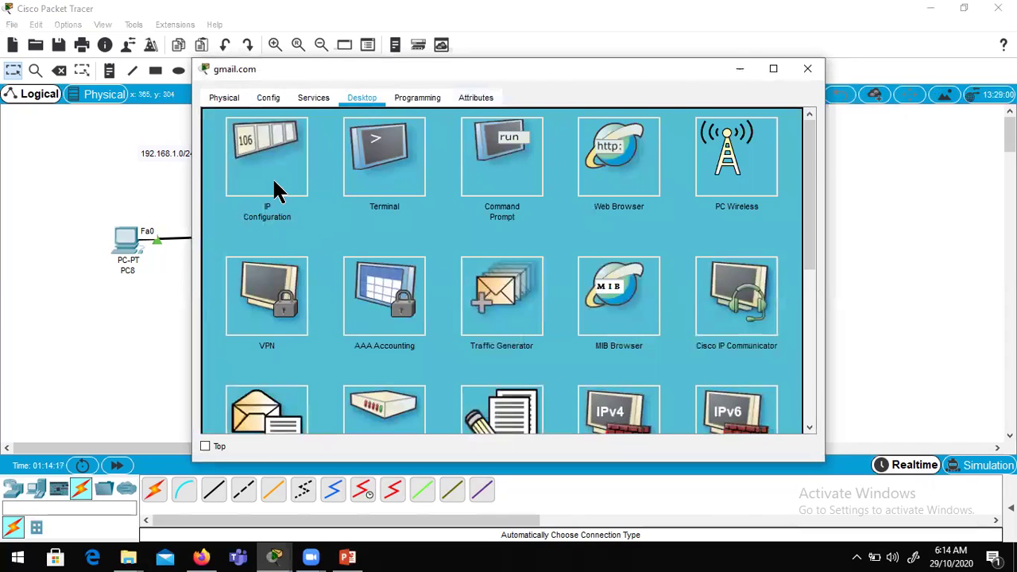
left_click(272, 189)
double_click(444, 197)
Step: Finish the gmail.com server's DNS as 192.168.2.10 and note PC8's mail user beside it
type("192.168.2.10")
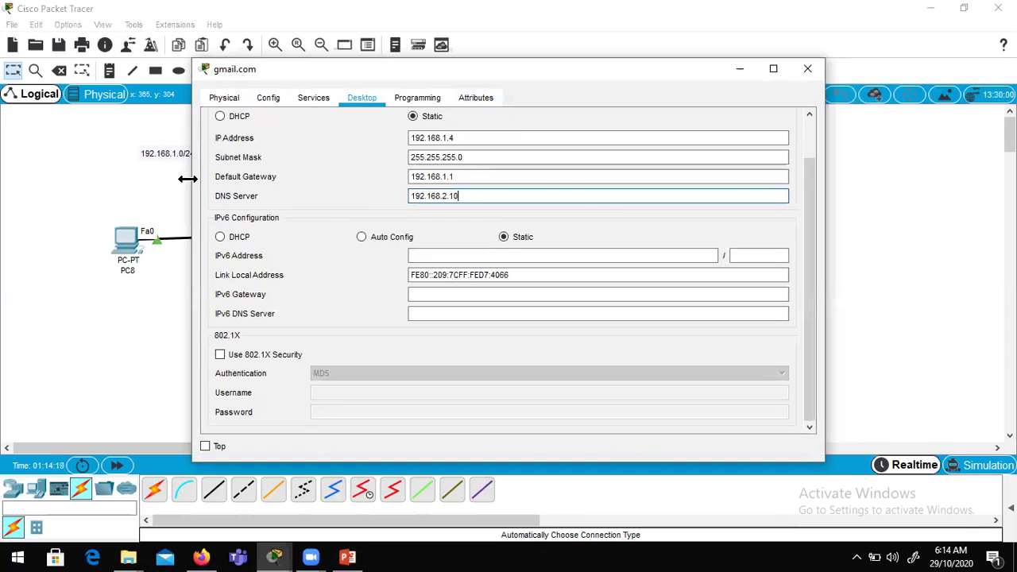
left_click(802, 69)
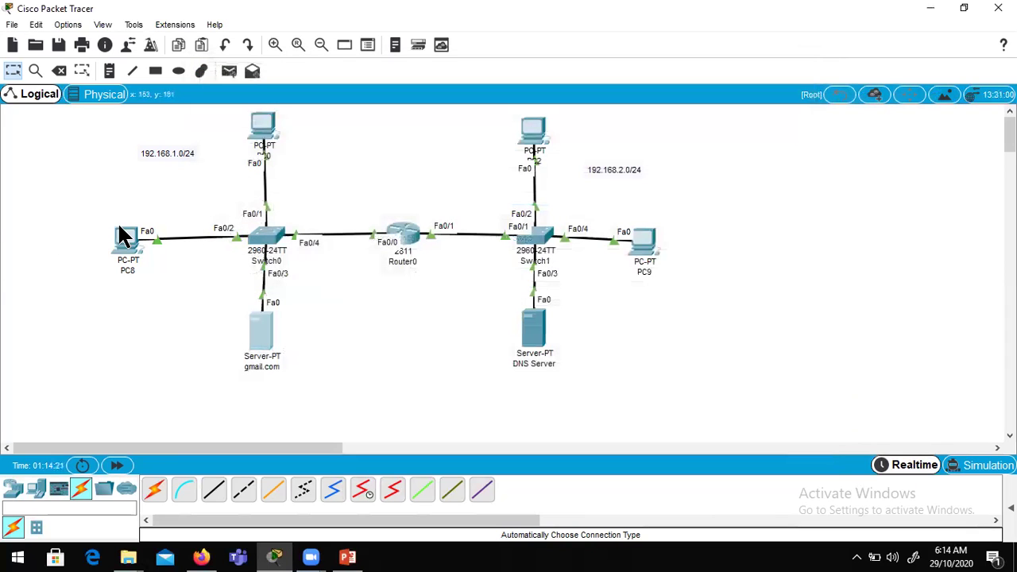
left_click(108, 71)
left_click(75, 241)
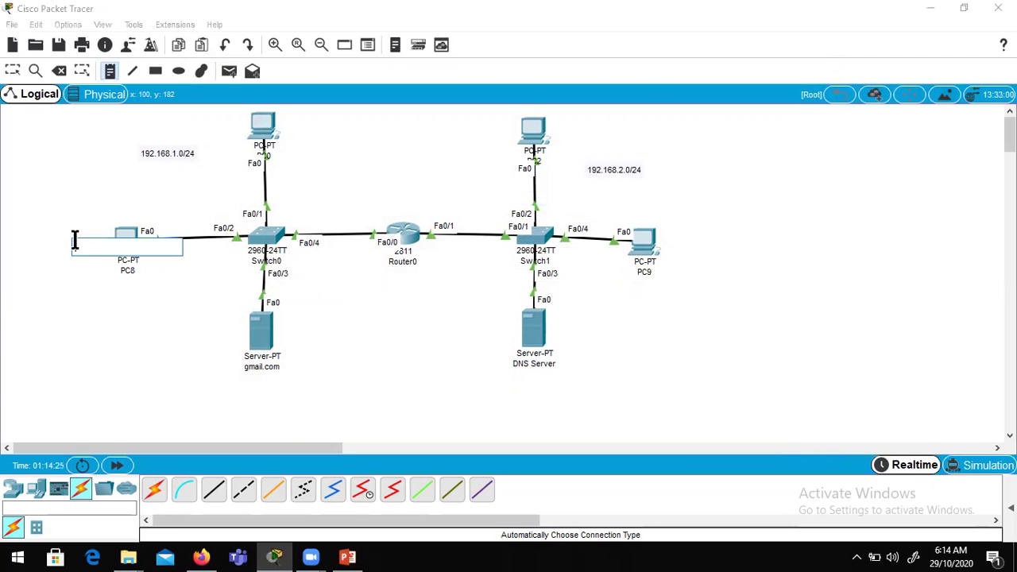
type("alice")
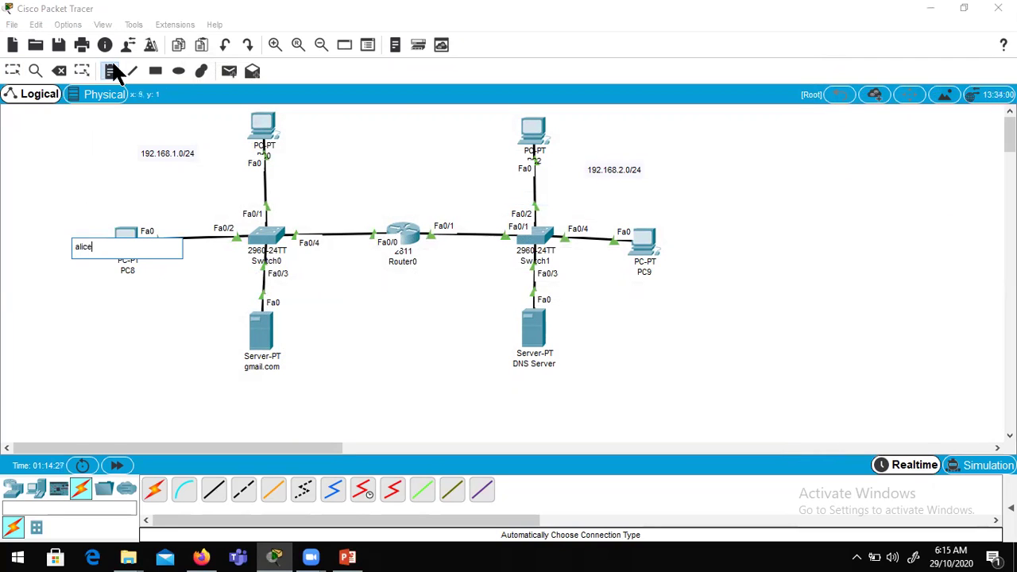
Step: Place a note beside PC9 naming its mail user
left_click(110, 70)
left_click(670, 246)
type("bob")
key("Escape")
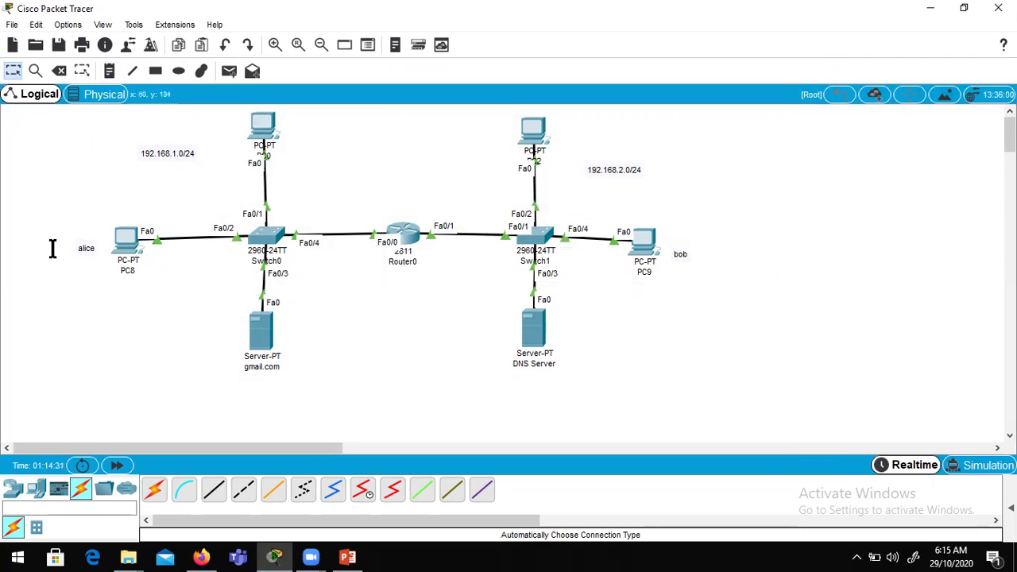
left_click(127, 248)
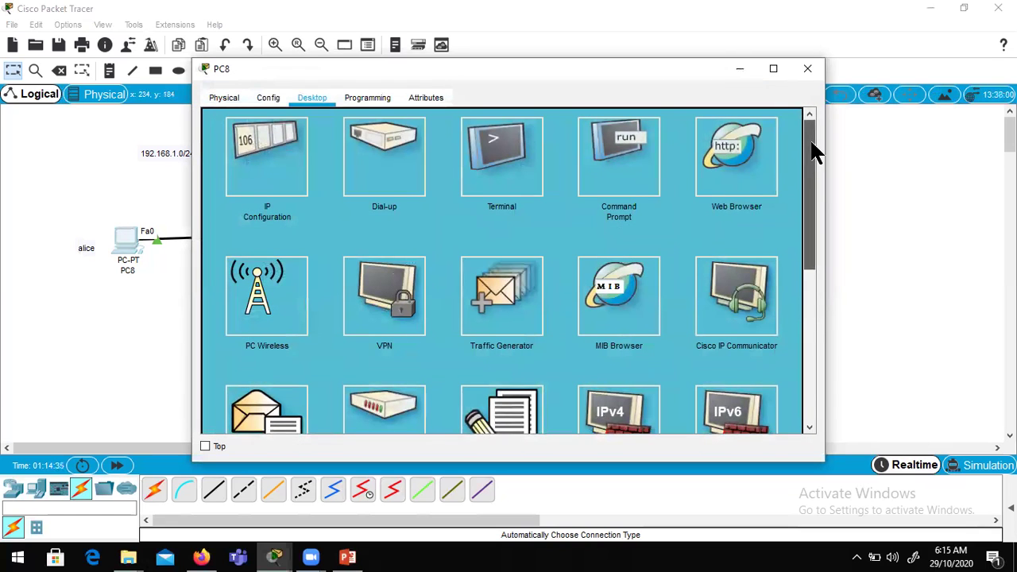
Step: Enter PC8's user name, e-mail address, and gmail.com as incoming and outgoing mail servers
left_click_drag(814, 151, 817, 197)
left_click(267, 301)
left_click(371, 151)
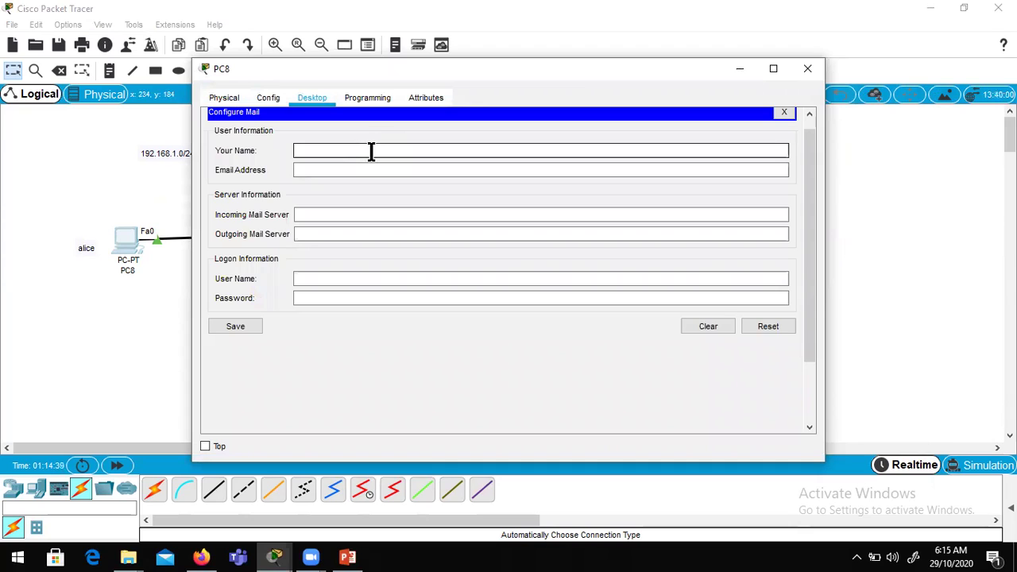
type("alice")
key("Tab")
type("alice")
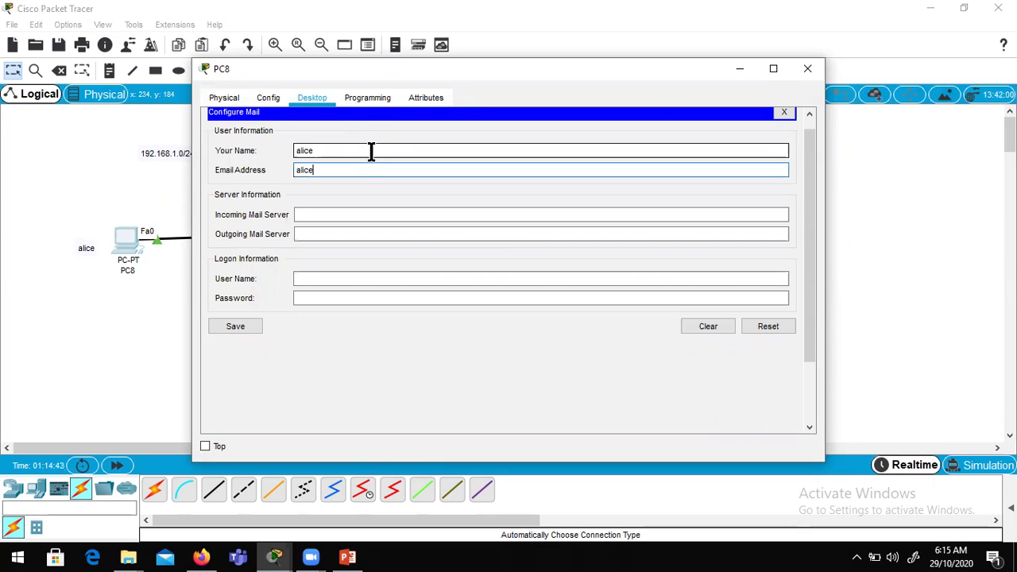
type("@gmail.com")
key("Tab")
type("gmail.c")
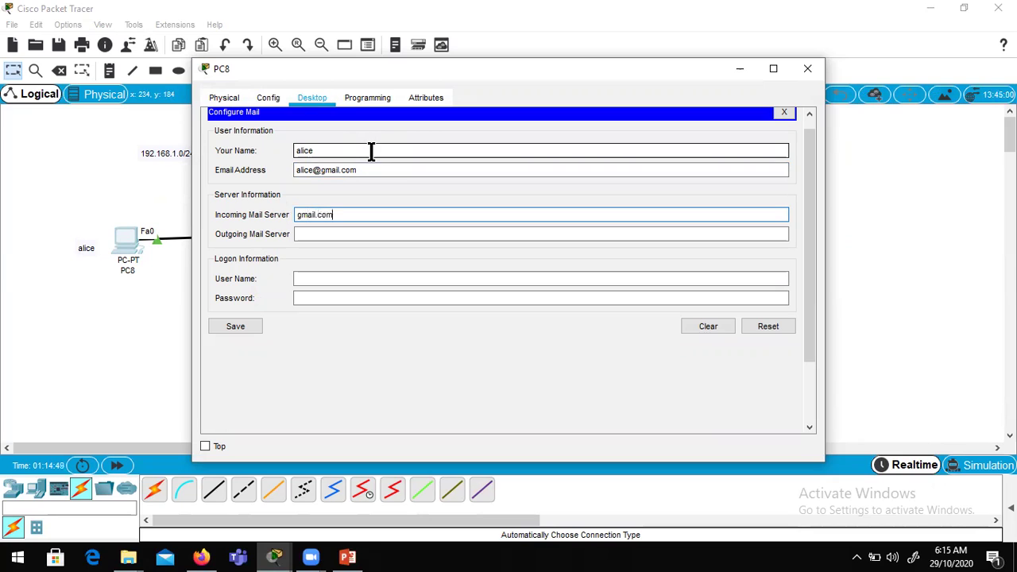
type("om")
key("Tab")
type("gmail.")
Step: Enter PC8's logon user name and password, then save the mail settings
left_click(346, 280)
type("alice")
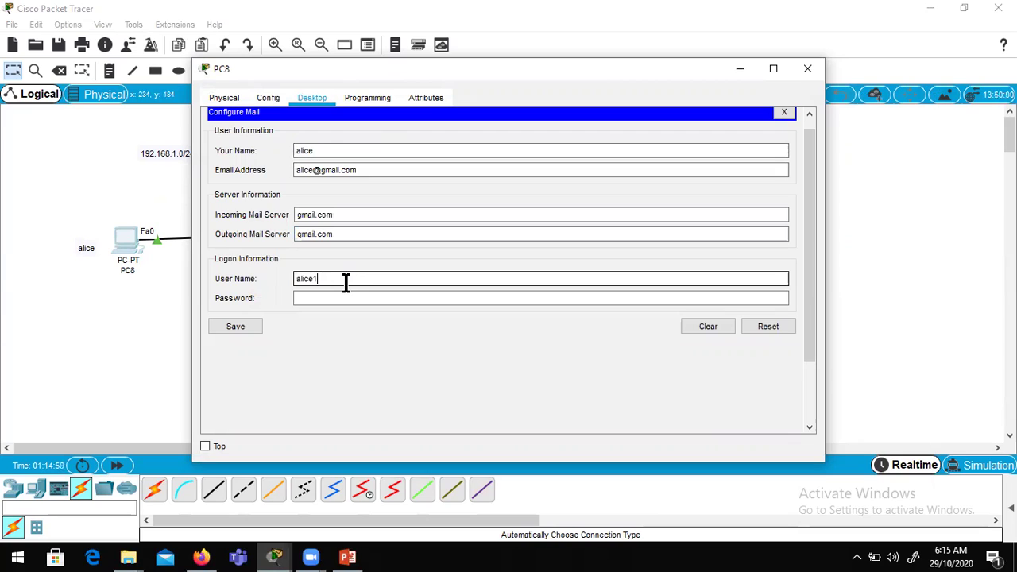
type("1")
key("BackSpace")
key("Tab")
type("12")
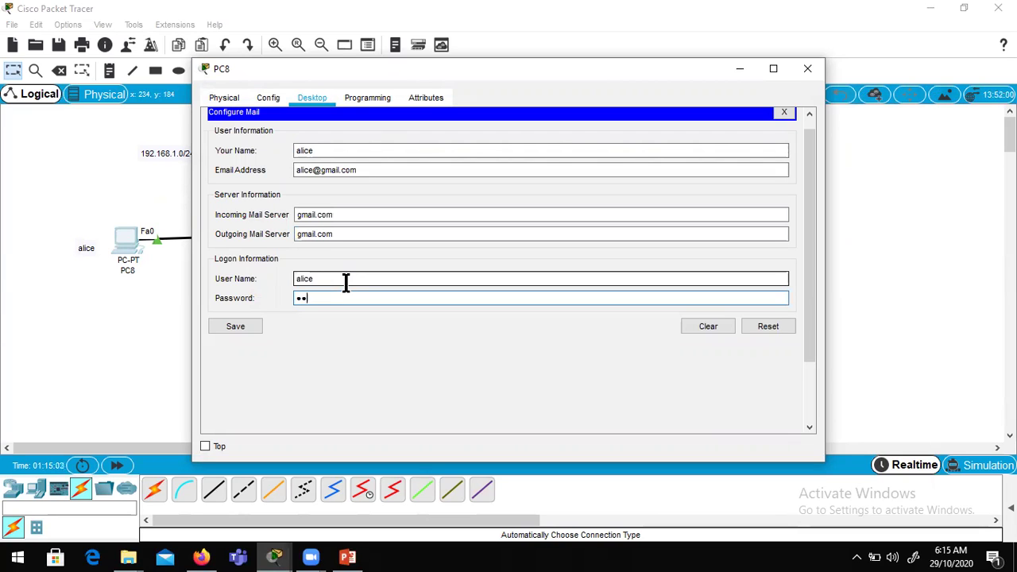
left_click(230, 325)
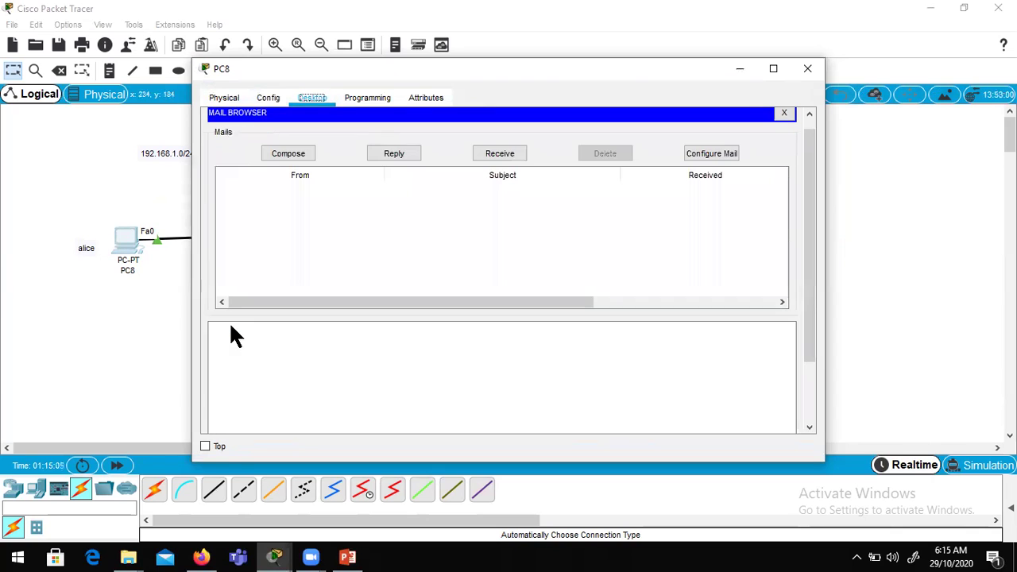
left_click(784, 113)
left_click(807, 69)
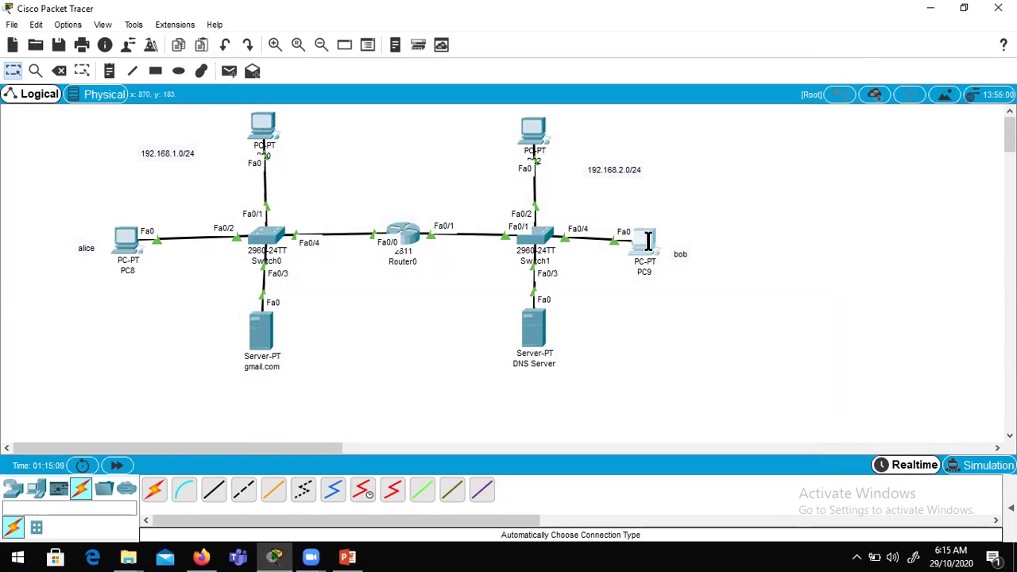
Step: Enter PC9's user name, e-mail address, and gmail.com as incoming and outgoing mail servers
left_click(646, 237)
left_click(278, 399)
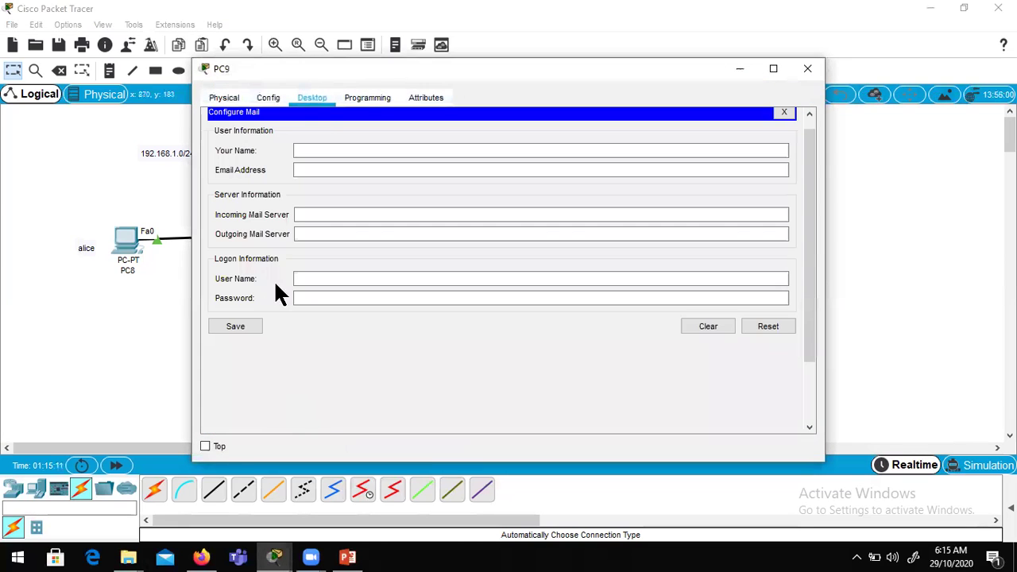
left_click(330, 155)
type("bob")
key("Tab")
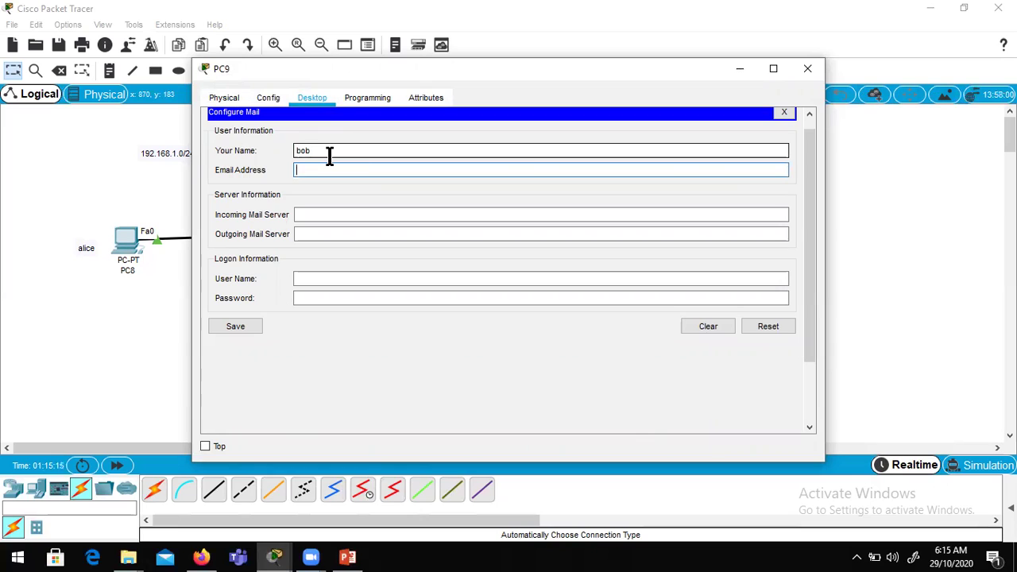
type("bob@")
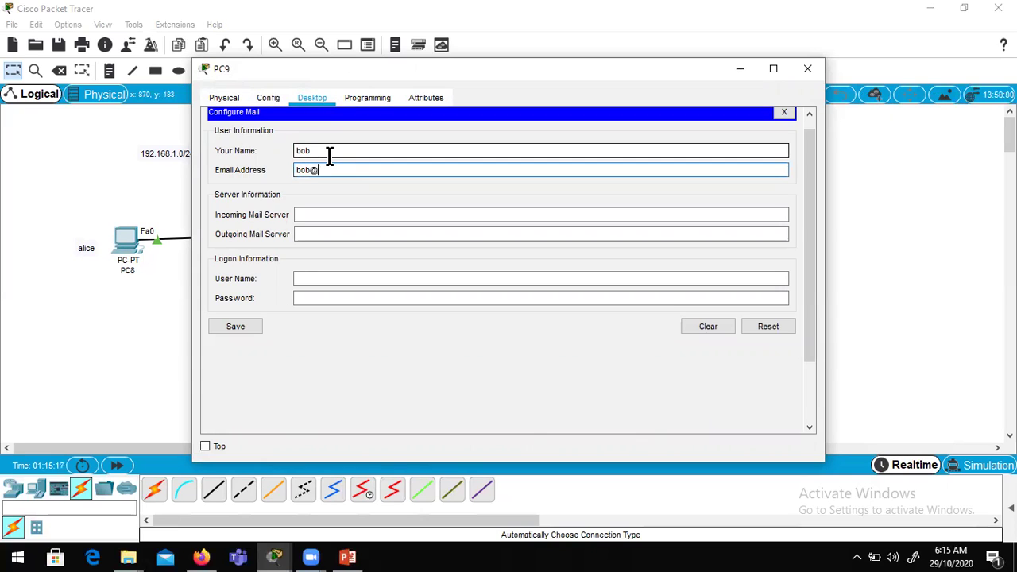
type("gmail.com")
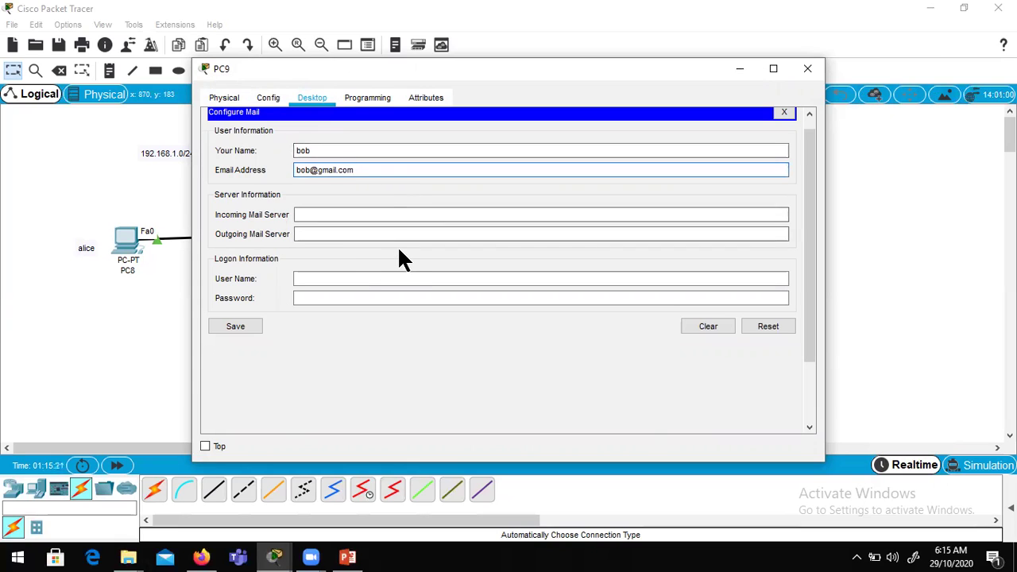
key("Tab")
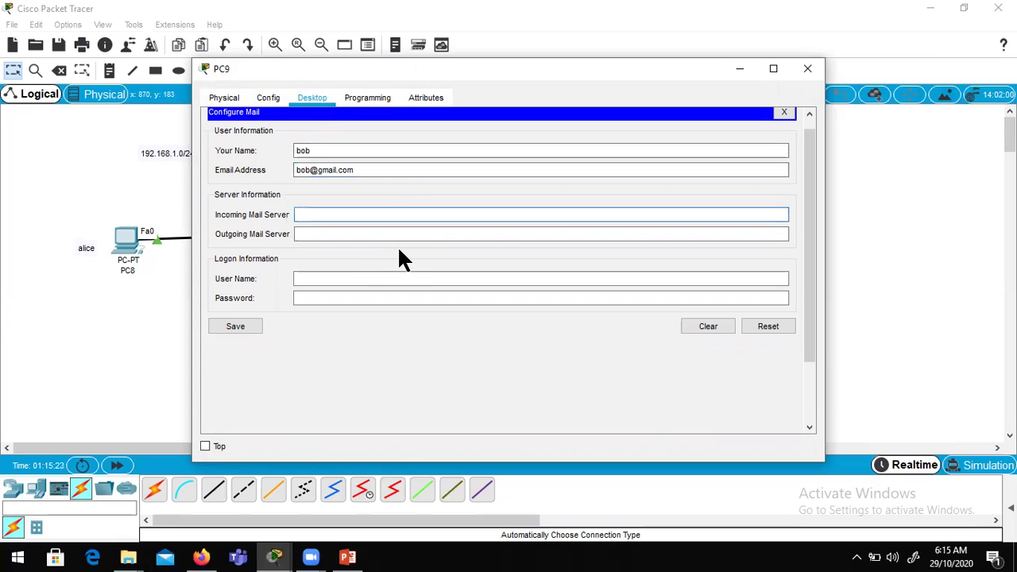
type("gmail")
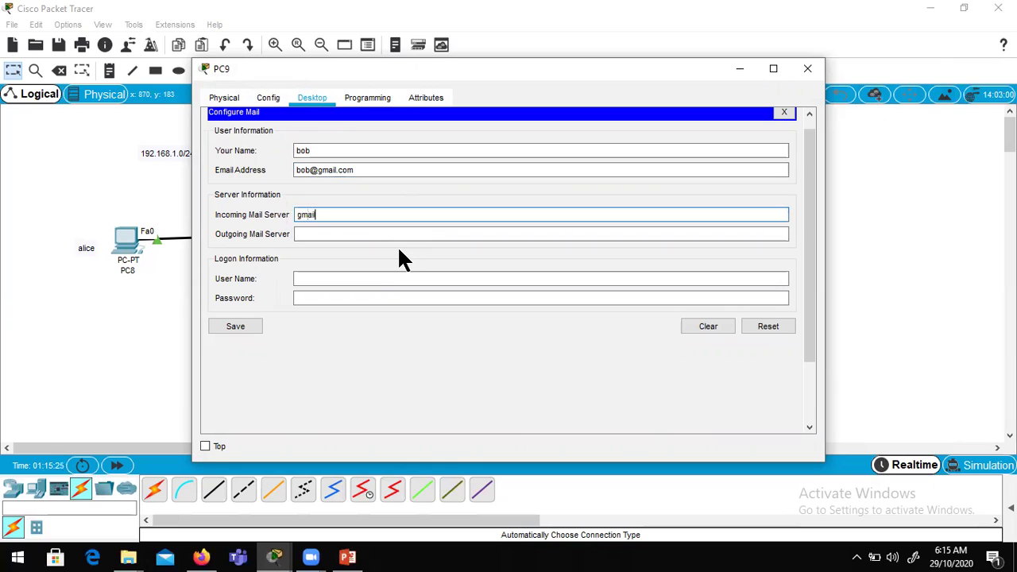
type(".com")
key("Tab")
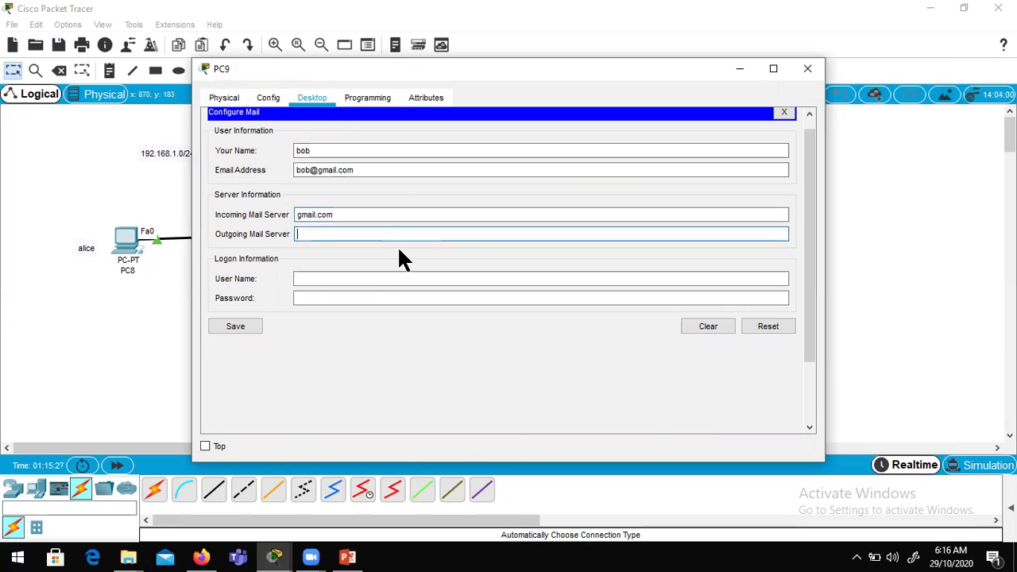
type("gmail.com")
Step: Enter PC9's logon user name and password, then save the mail settings
left_click(350, 282)
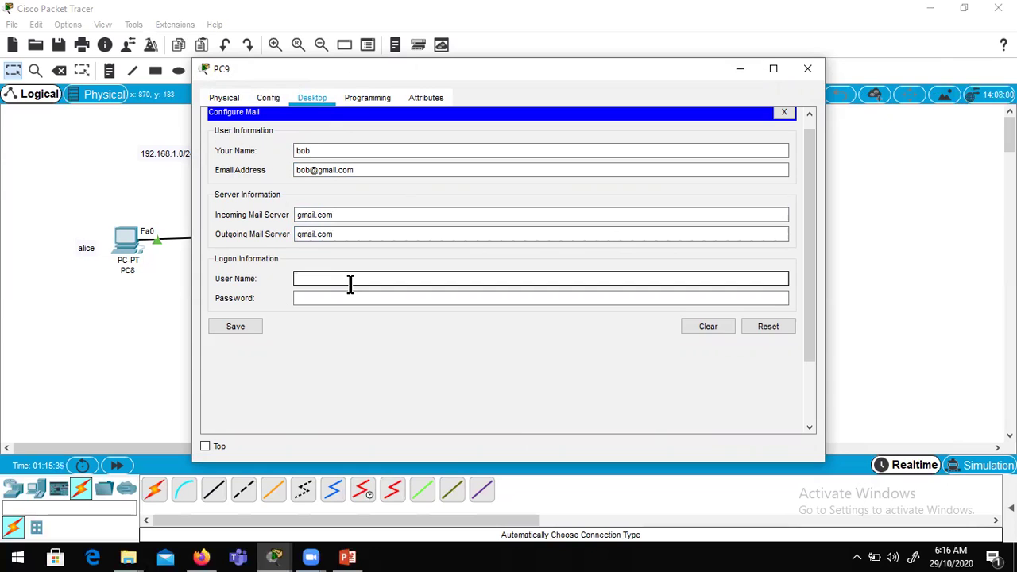
type("bob")
key("Tab")
type("bob1")
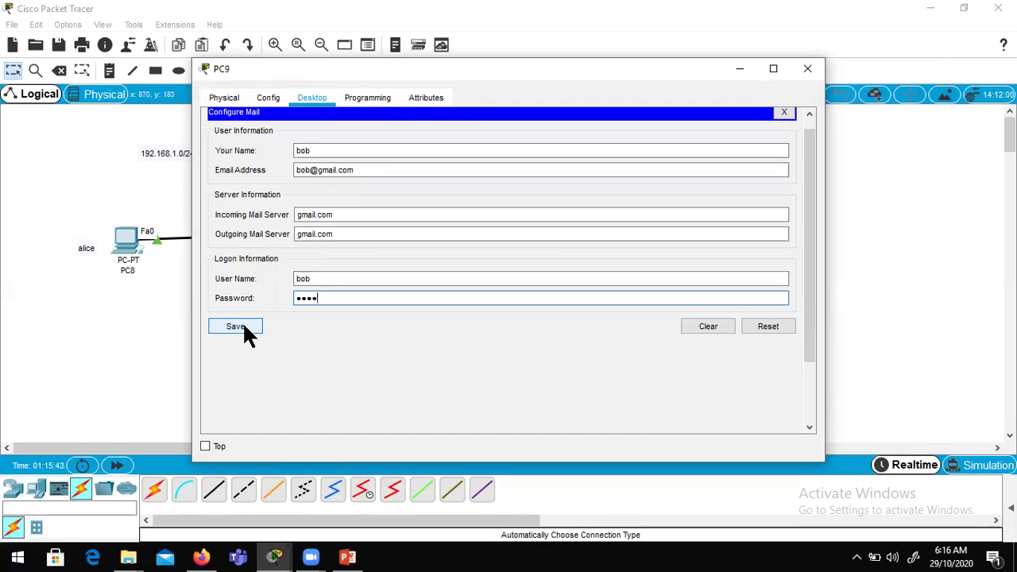
left_click(246, 334)
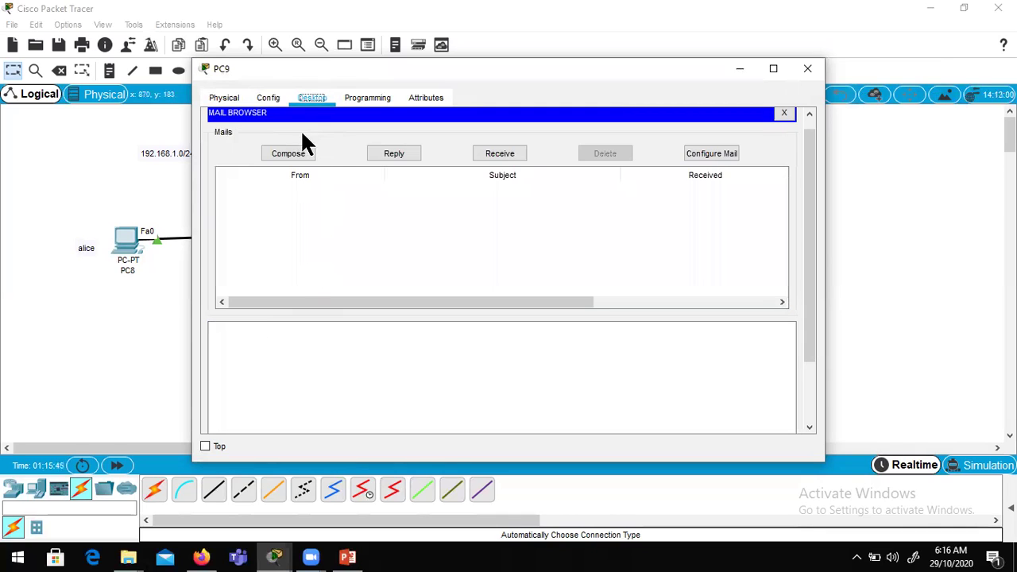
Step: From PC9, email PC8's gmail.com address with subject 'Try email' and body 'abcd'
left_click(299, 159)
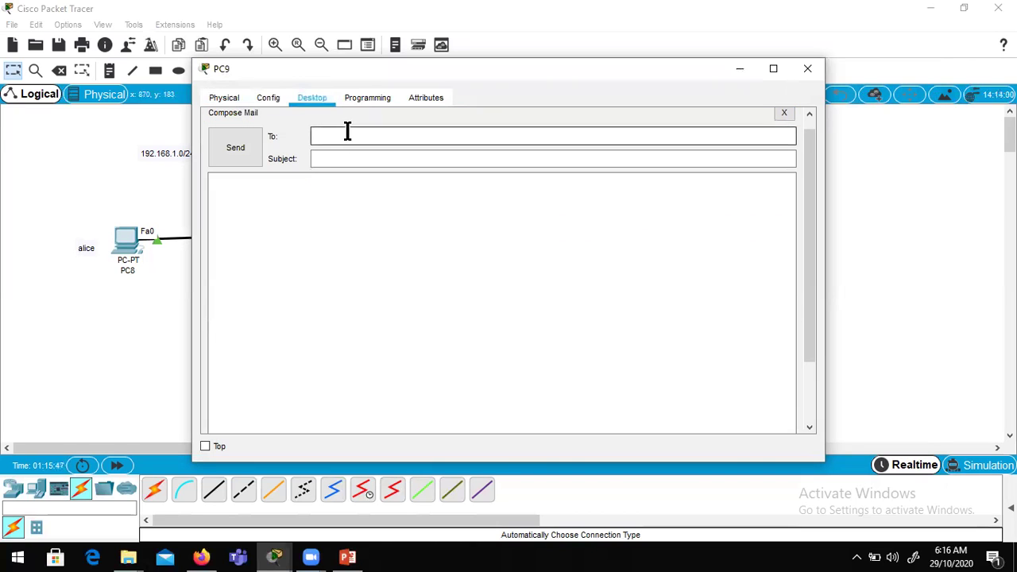
type("alice@gmail.com")
left_click(340, 161)
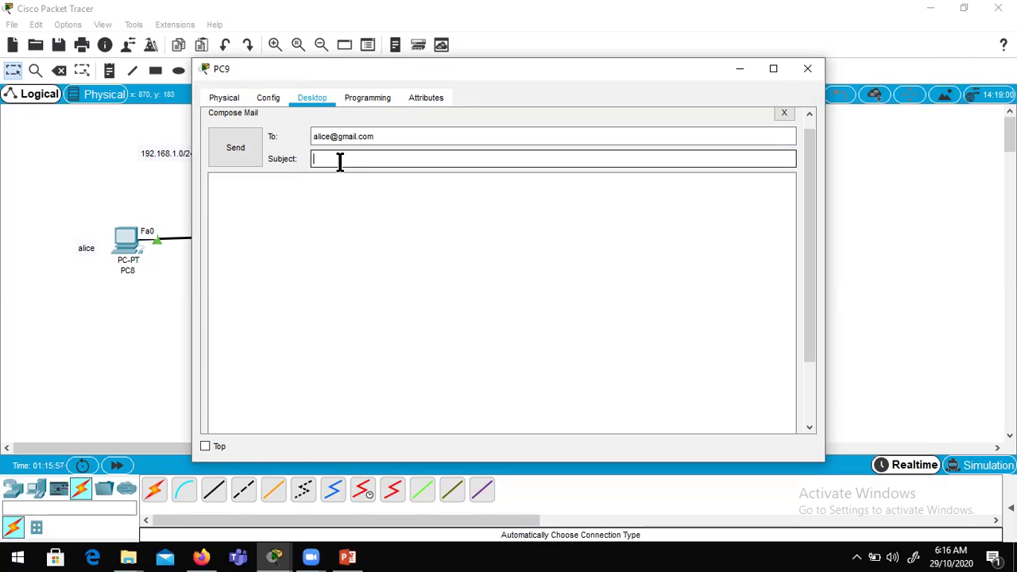
type("Try email")
left_click(289, 193)
type("adcb")
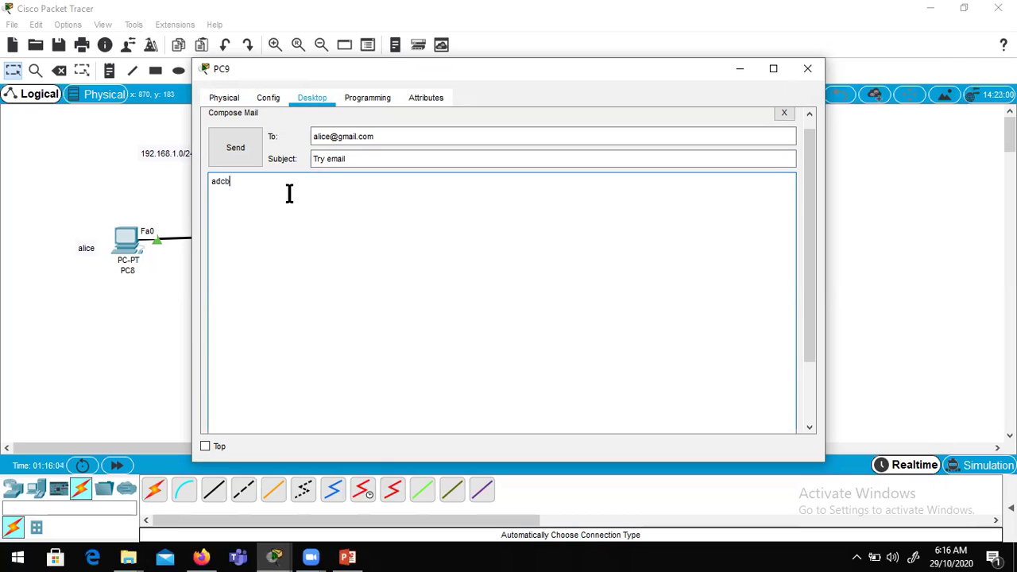
type("d")
key("BackSpace")
key("BackSpace")
key("BackSpace")
type("bcd")
left_click(238, 148)
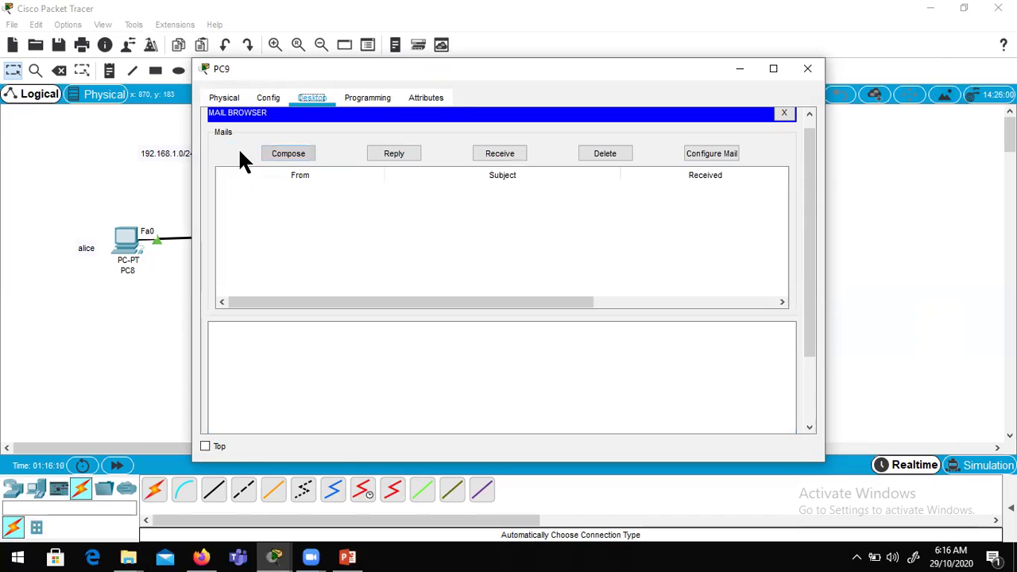
Step: On PC8's email client, fetch new mail and read the 'Try email' message
left_click(807, 69)
left_click(126, 238)
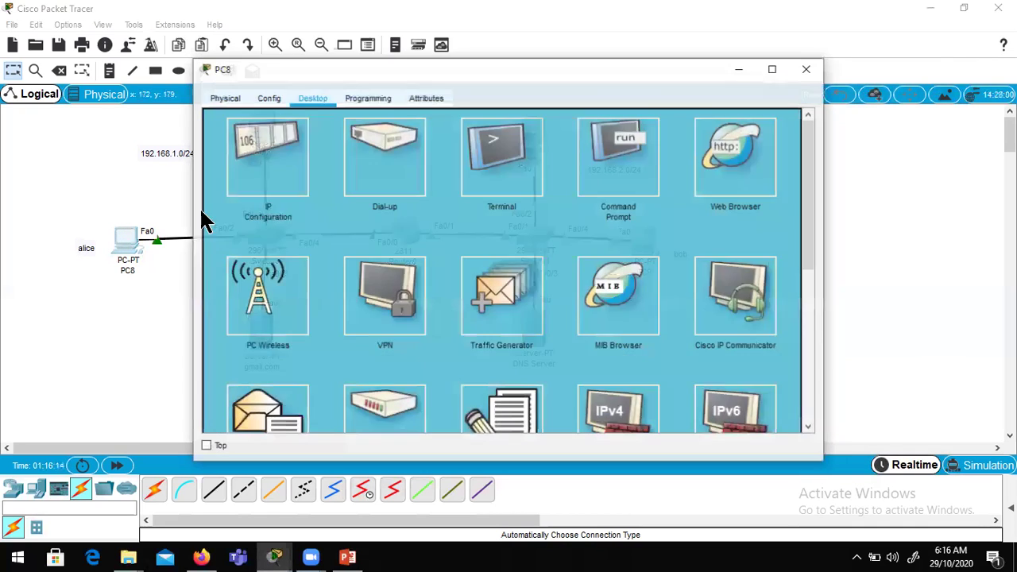
left_click(270, 393)
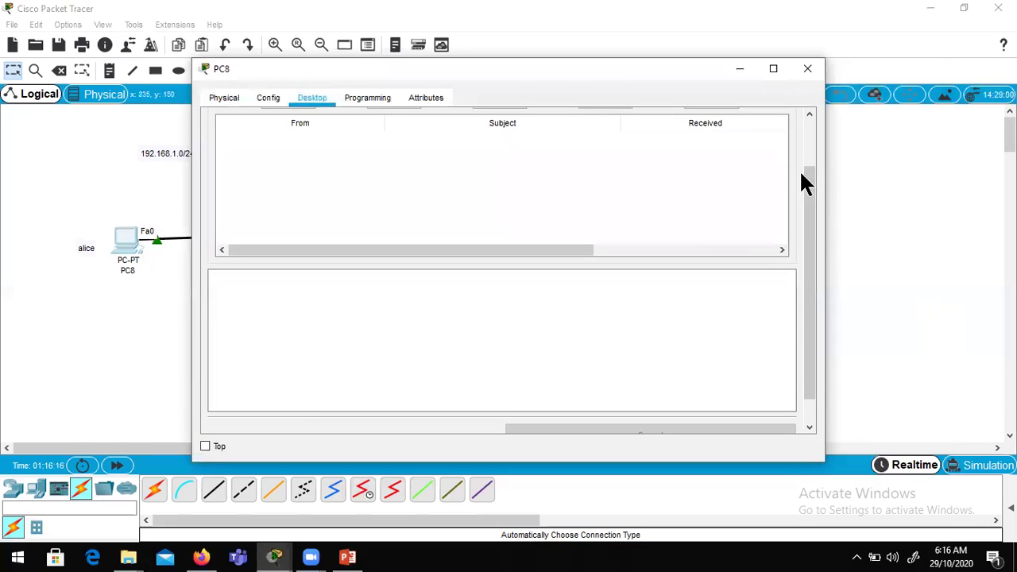
left_click_drag(805, 179, 819, 119)
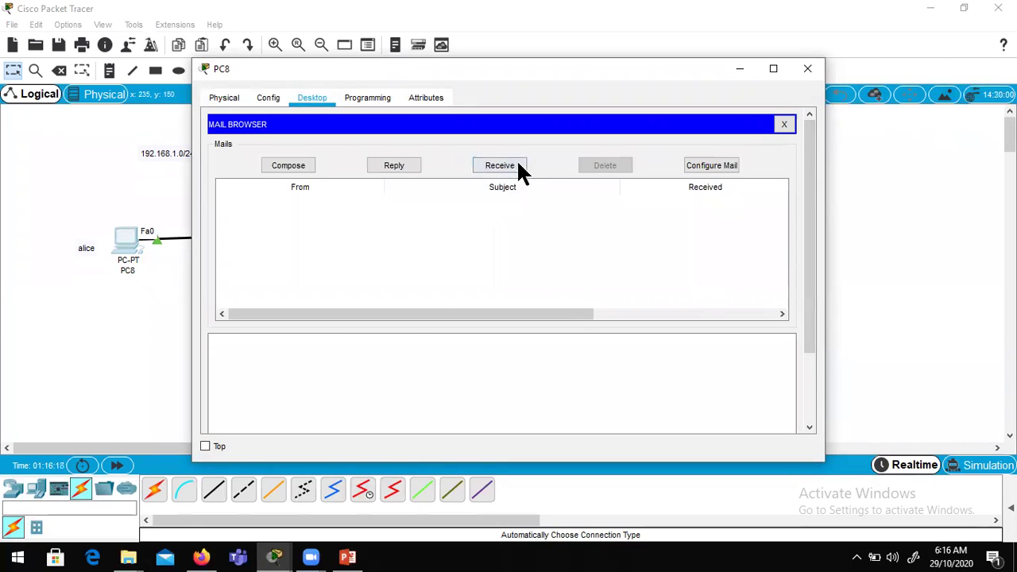
left_click(484, 167)
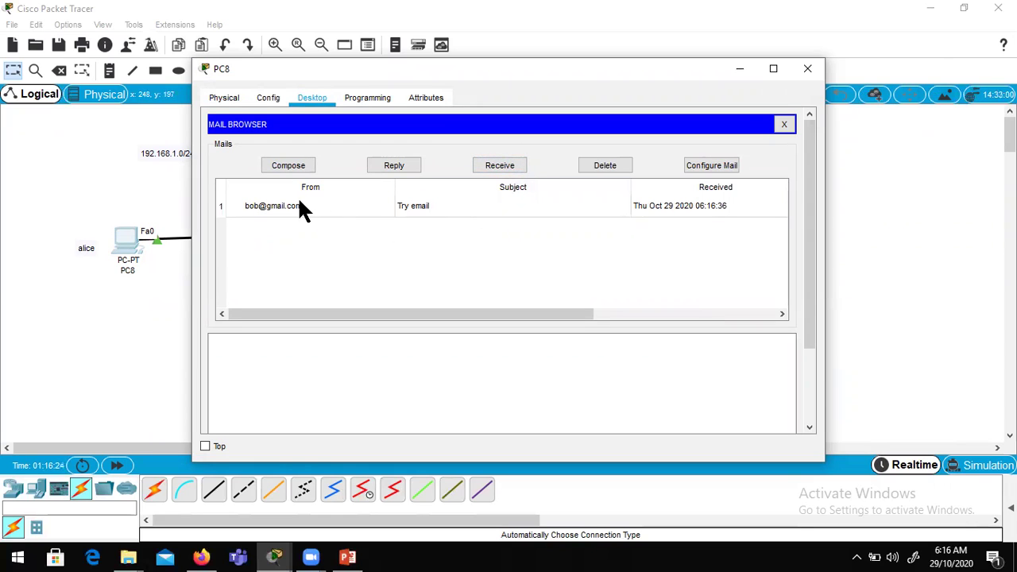
left_click(348, 205)
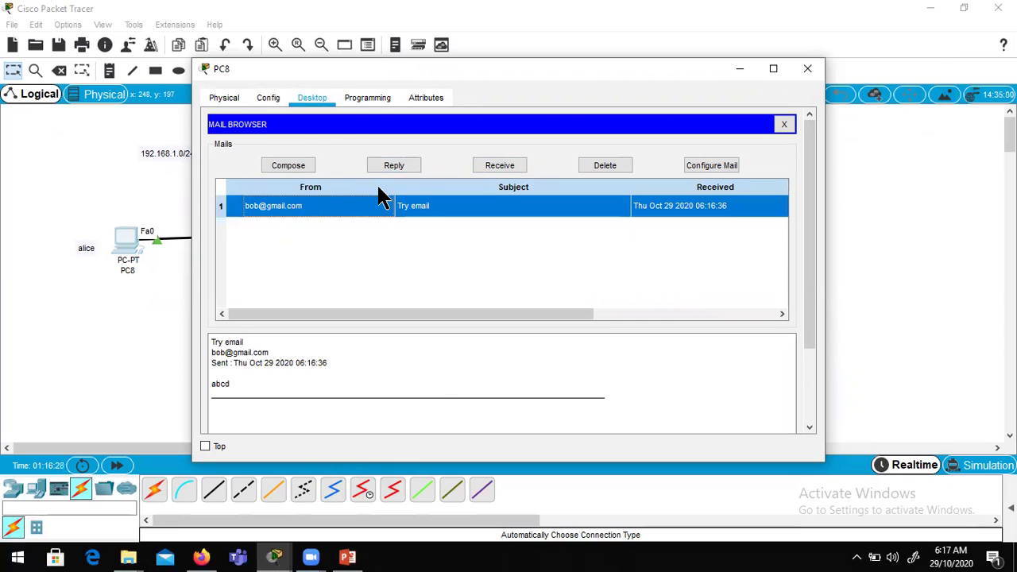
Step: Reply to PC9 with body 'bmnvbcxfghn', then close PC8's mail and device windows
left_click(397, 165)
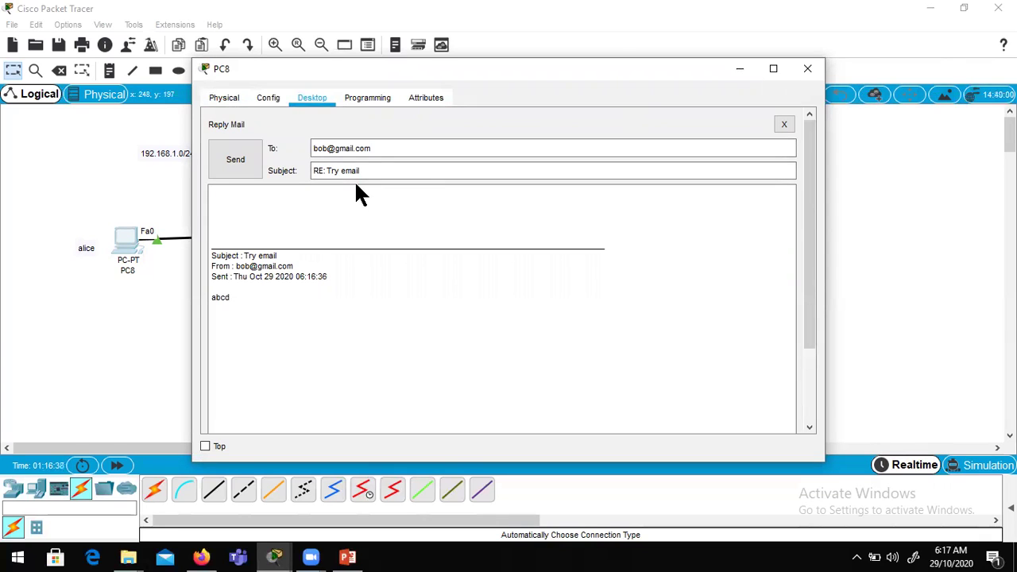
type("bmnvbcxfghn")
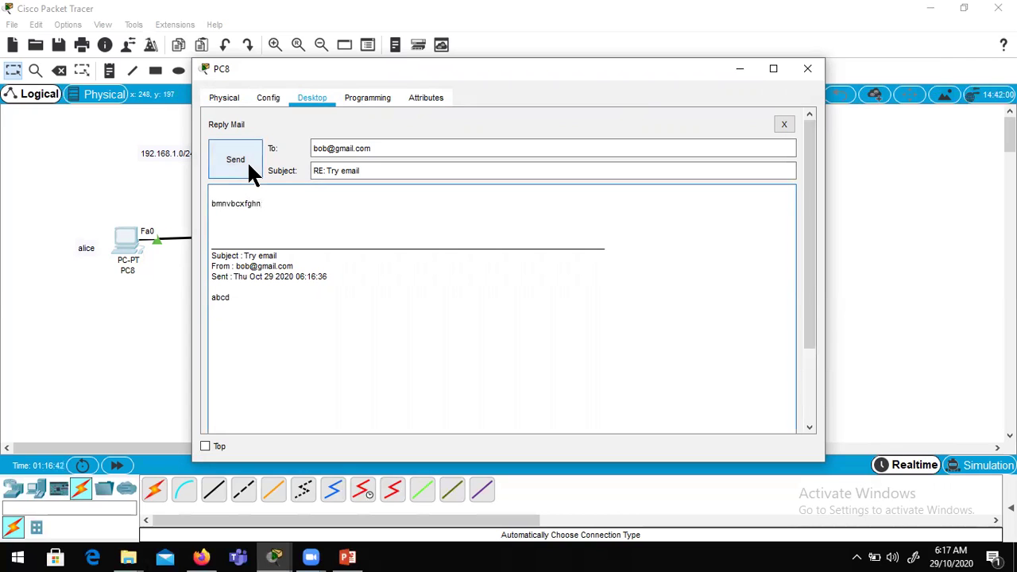
left_click(247, 160)
left_click(784, 124)
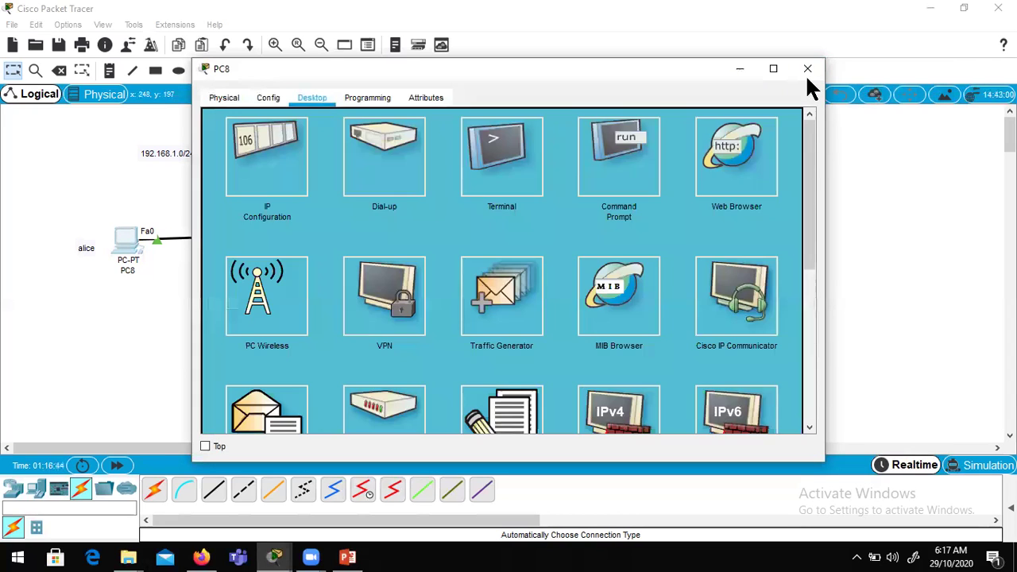
left_click(808, 69)
Step: On PC9, fetch the 'RE: Try email' reply from the mail server, then close PC9
left_click(647, 239)
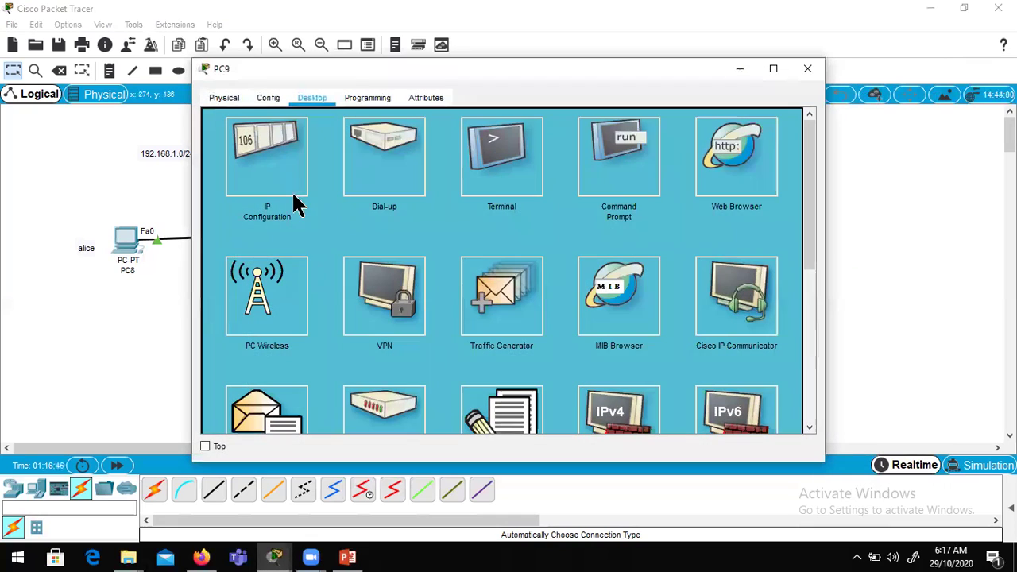
left_click(284, 397)
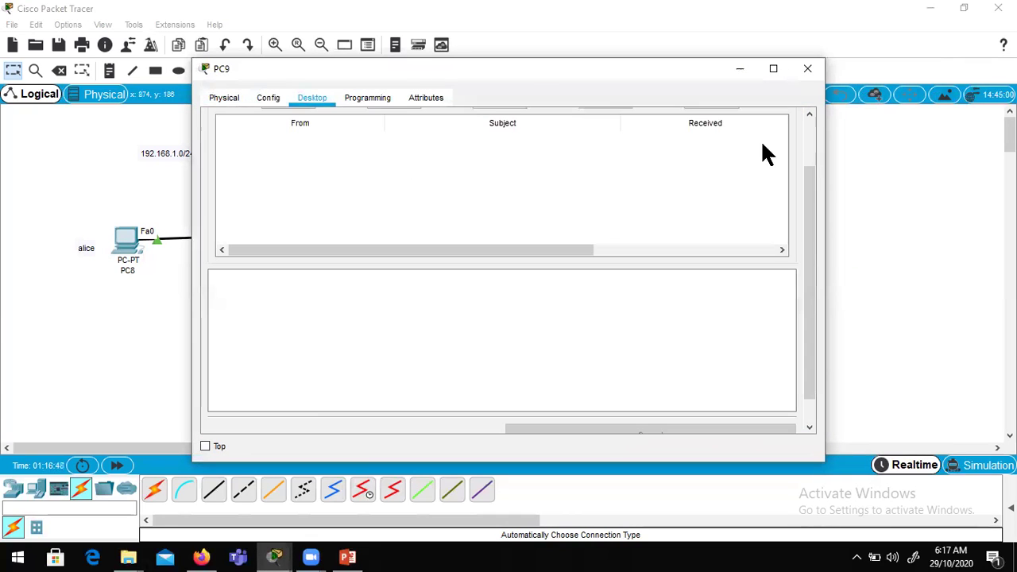
left_click(506, 165)
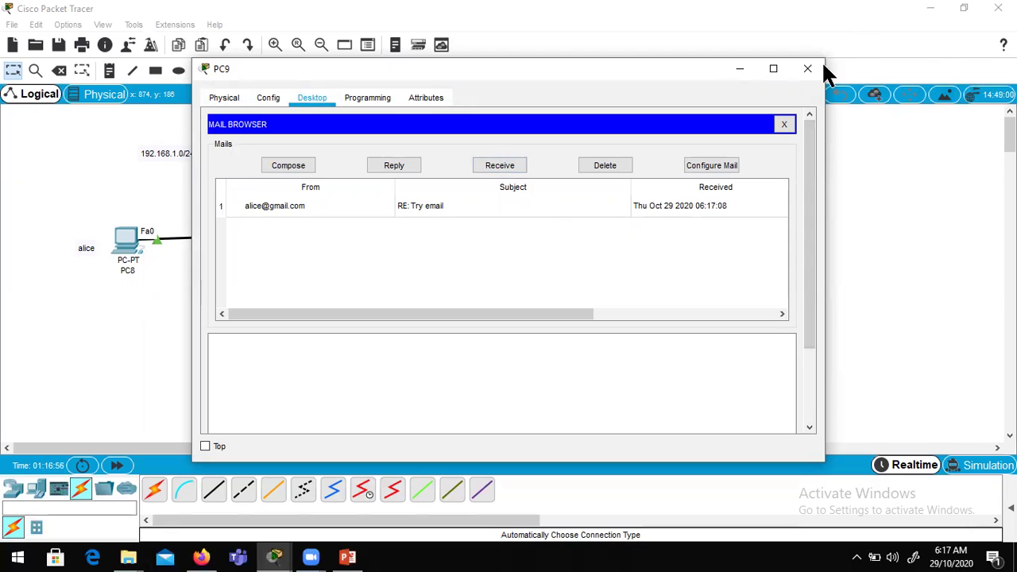
left_click(784, 125)
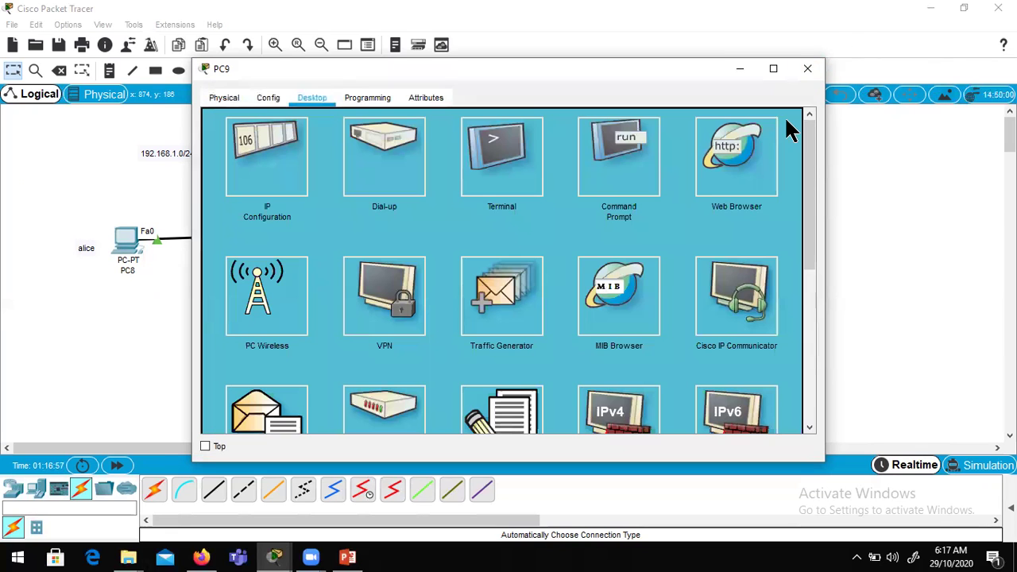
left_click(808, 69)
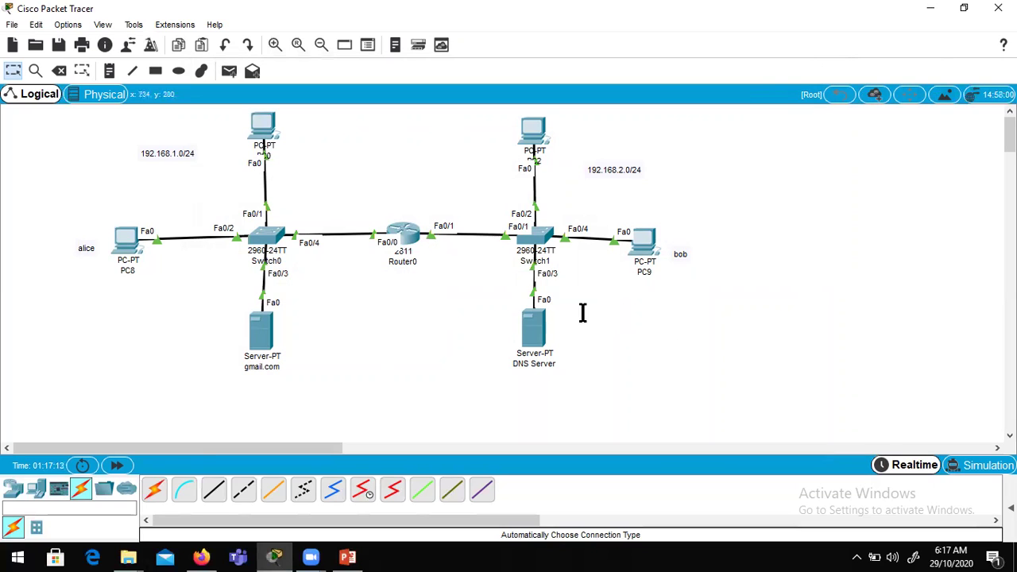
Step: Review the addressing of PC8, PC0, the gmail.com server and the DNS Server (192.168.2.10/24)
mouse_move(139, 261)
mouse_move(250, 119)
mouse_move(260, 370)
mouse_move(538, 362)
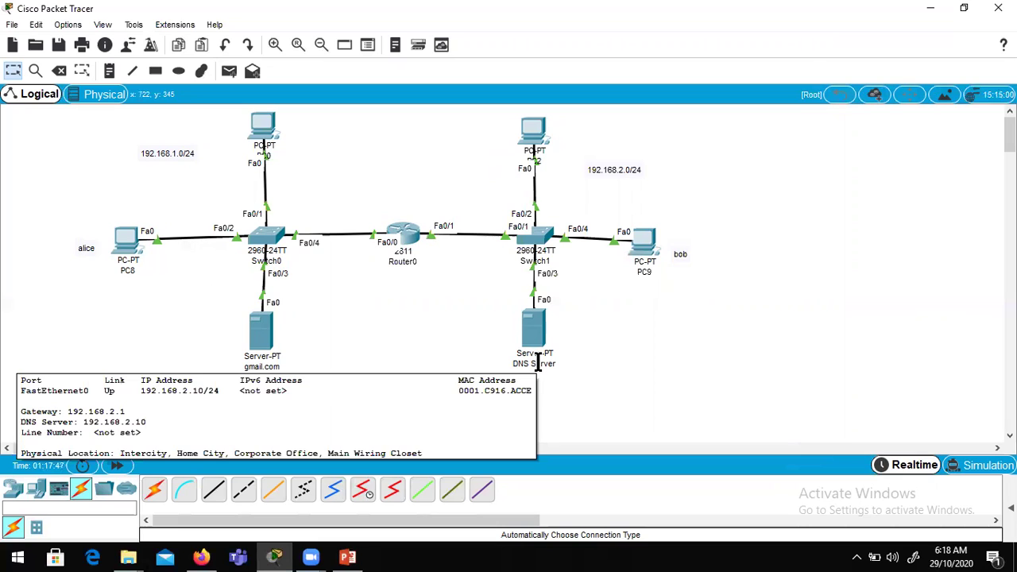